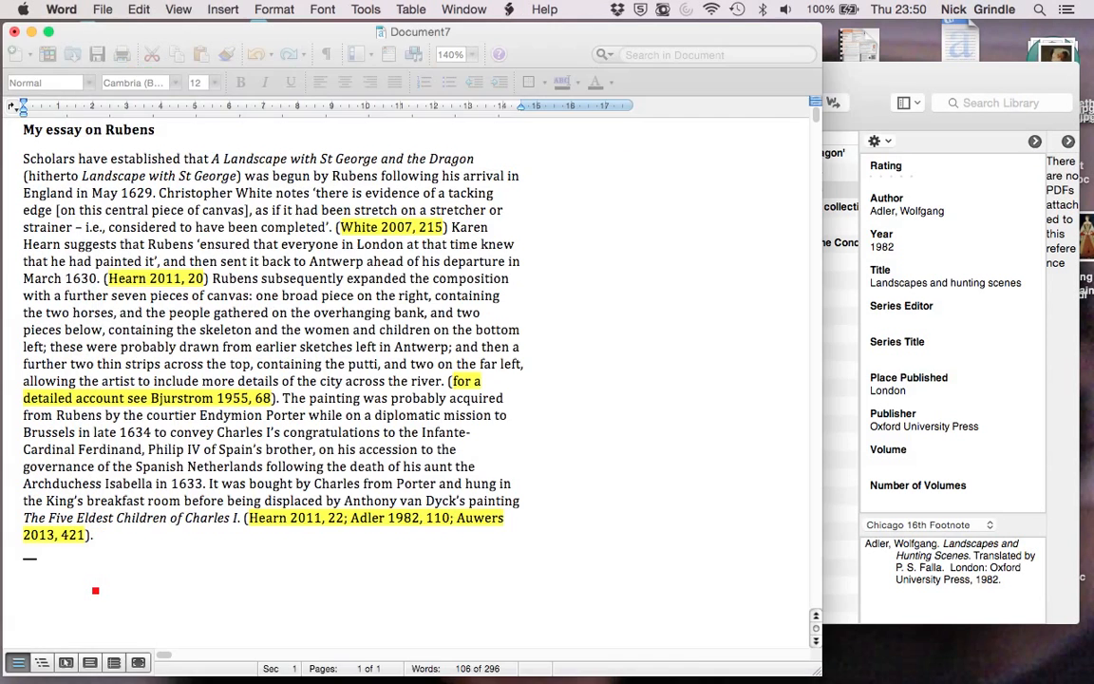
Step: Display the EndNote X7 toolbar in the document and select Chicago 16th Footnote as the citation style
left_click(95, 591)
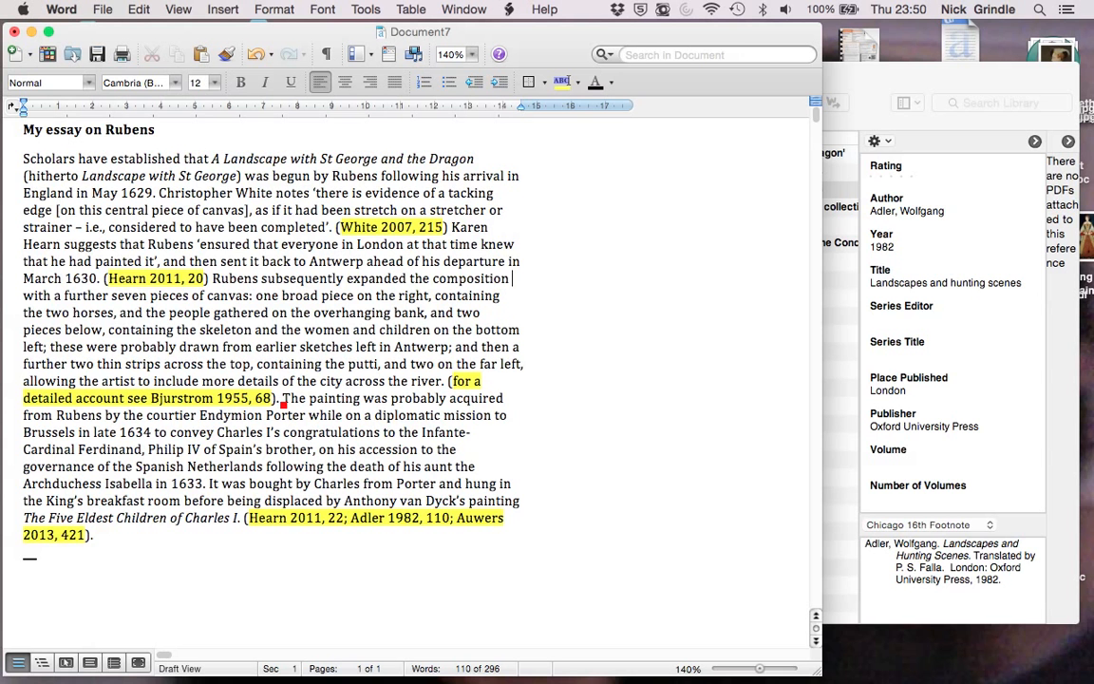
left_click(336, 231)
left_click(180, 10)
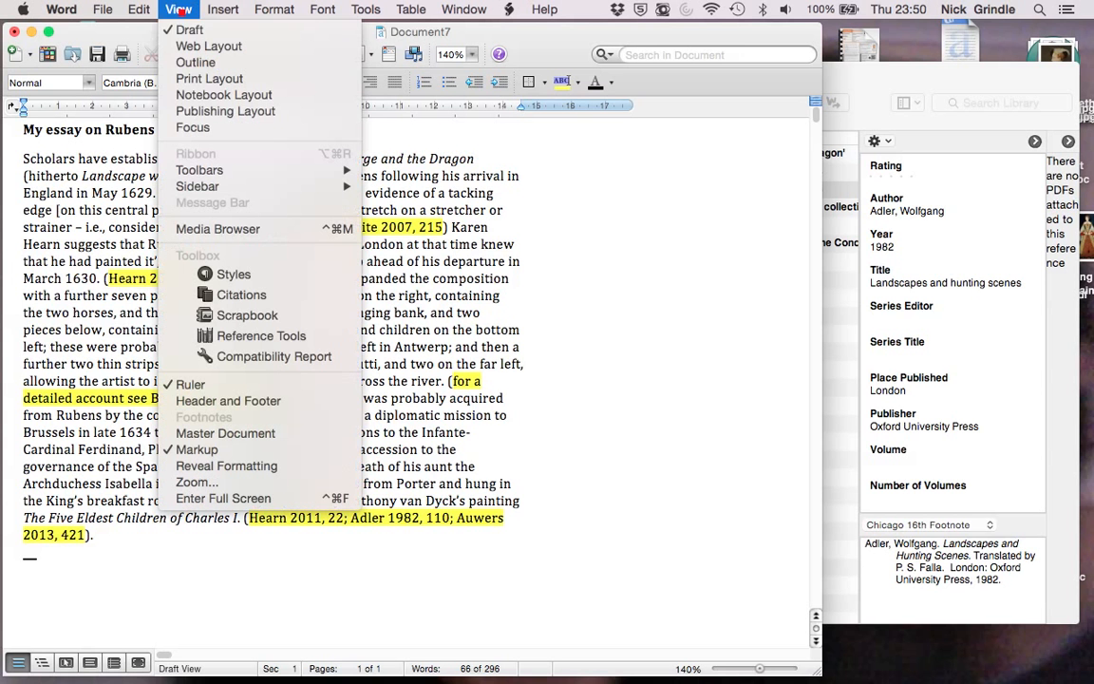
mouse_move(186, 176)
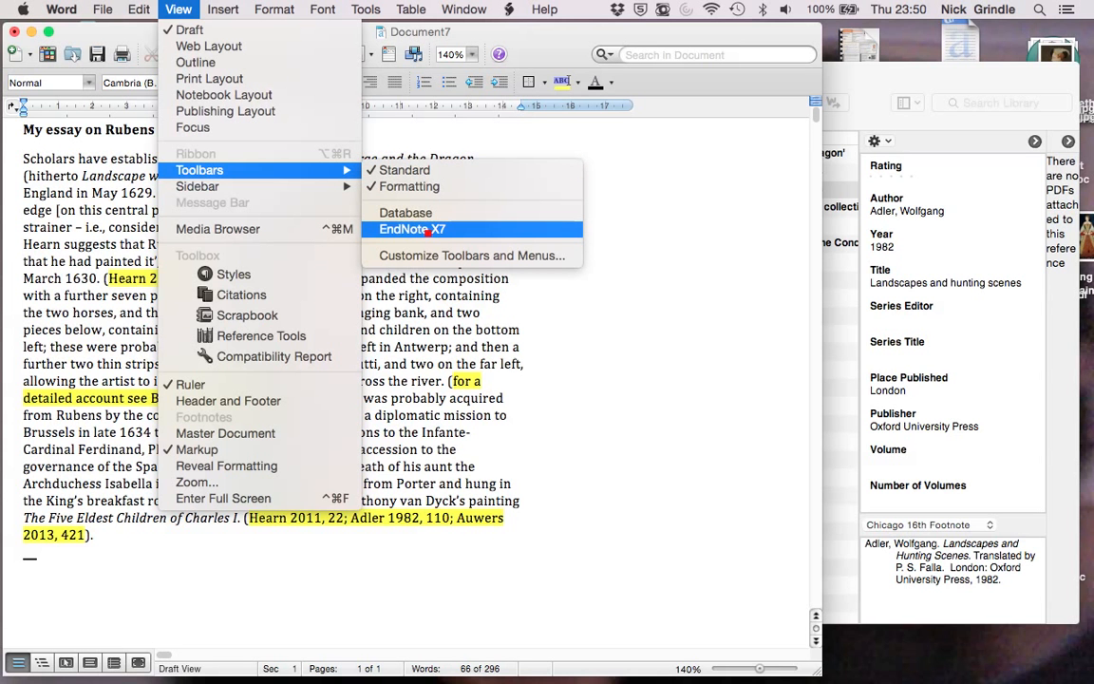
left_click(427, 228)
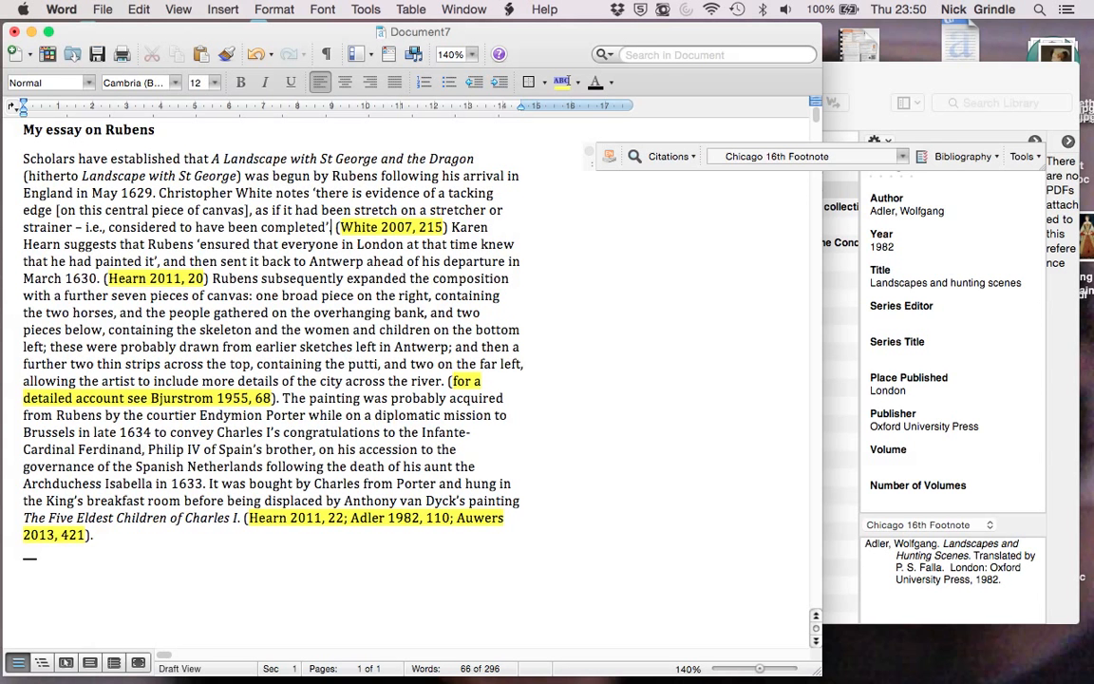
left_click(756, 157)
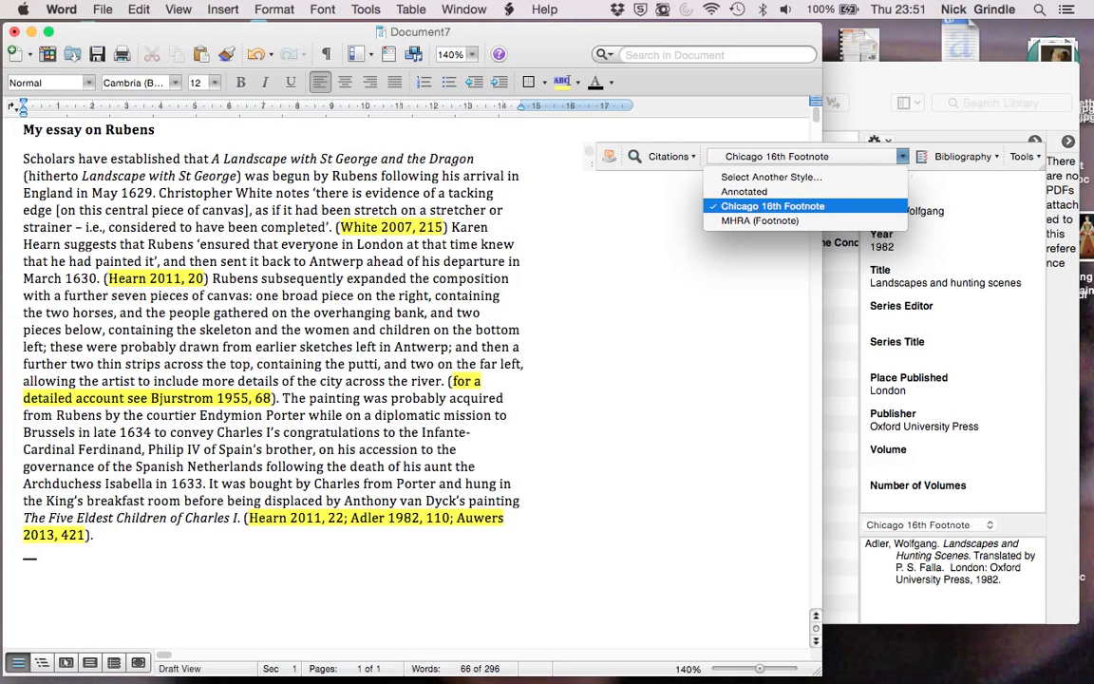
left_click(772, 206)
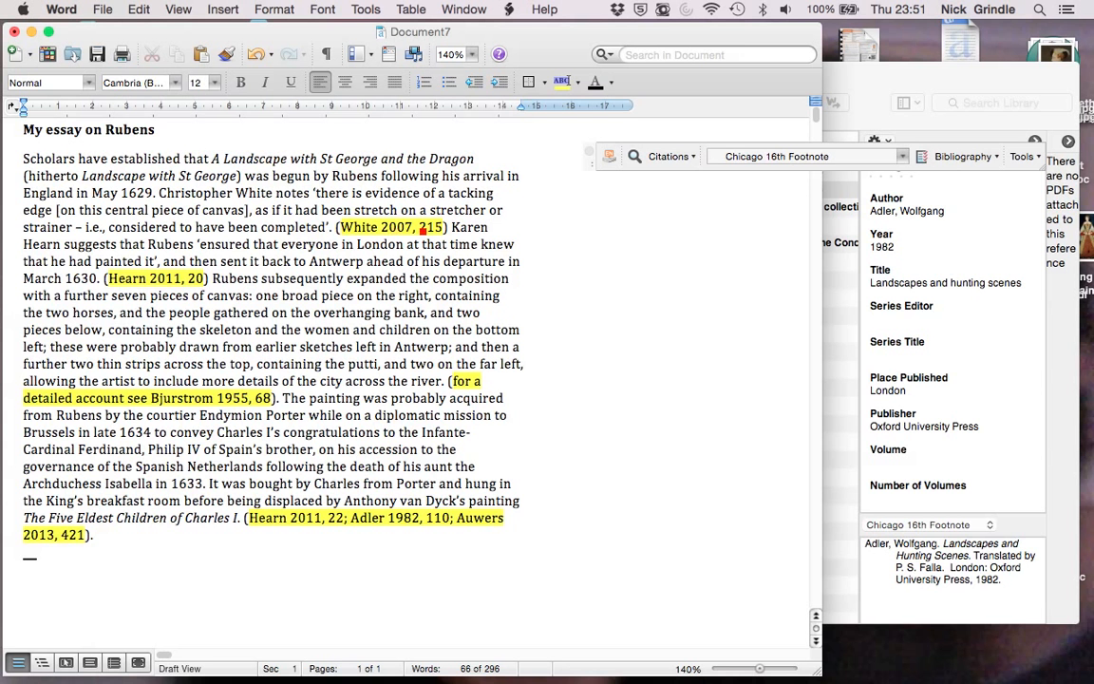
Step: Insert a continuously numbered bottom-of-page footnote after the sentence ending 'considered to have been completed'
type(".")
left_click(224, 10)
left_click(261, 137)
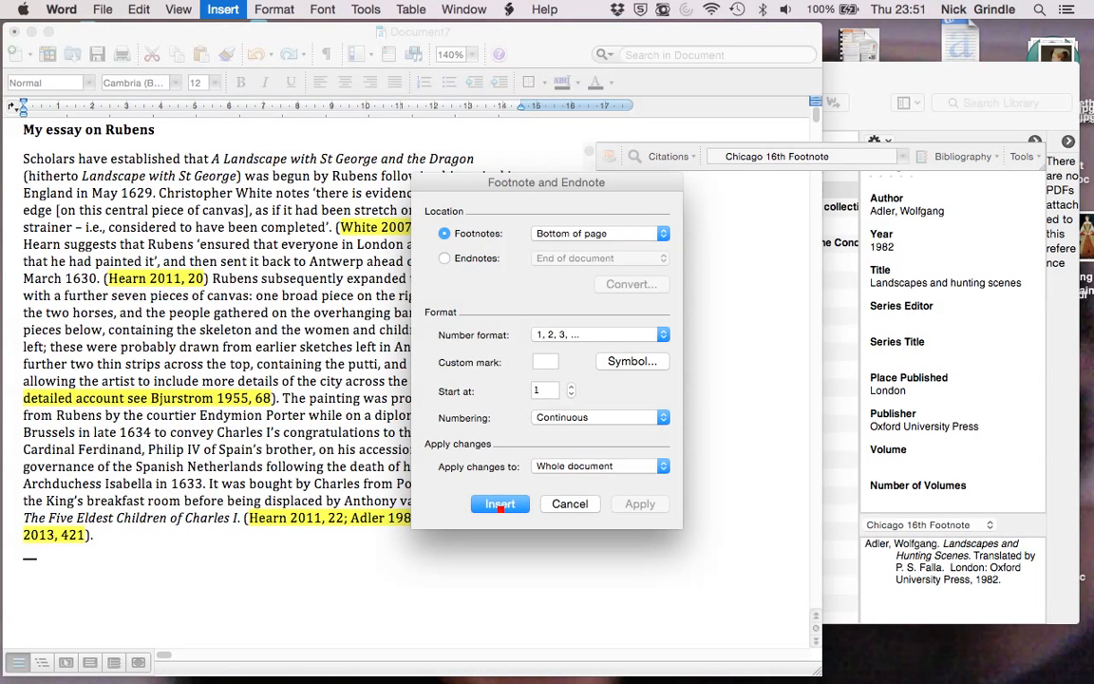
left_click(499, 503)
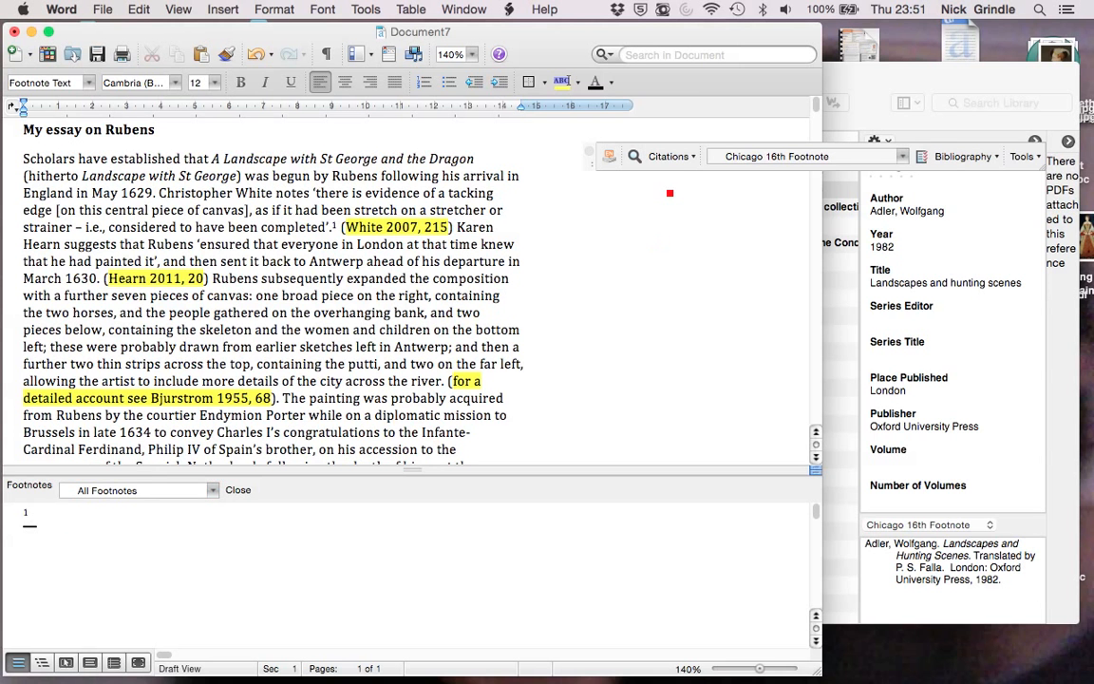
Step: Find the White 2007 reference in the EndNote library and insert its citation into footnote 1
left_click(680, 160)
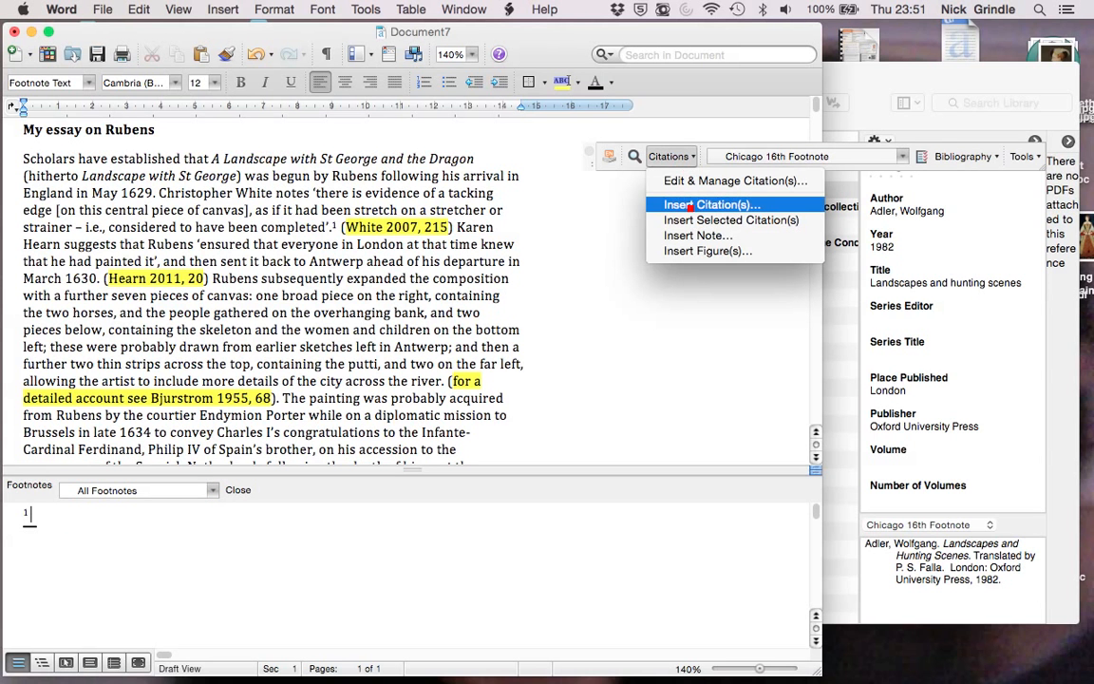
left_click(690, 206)
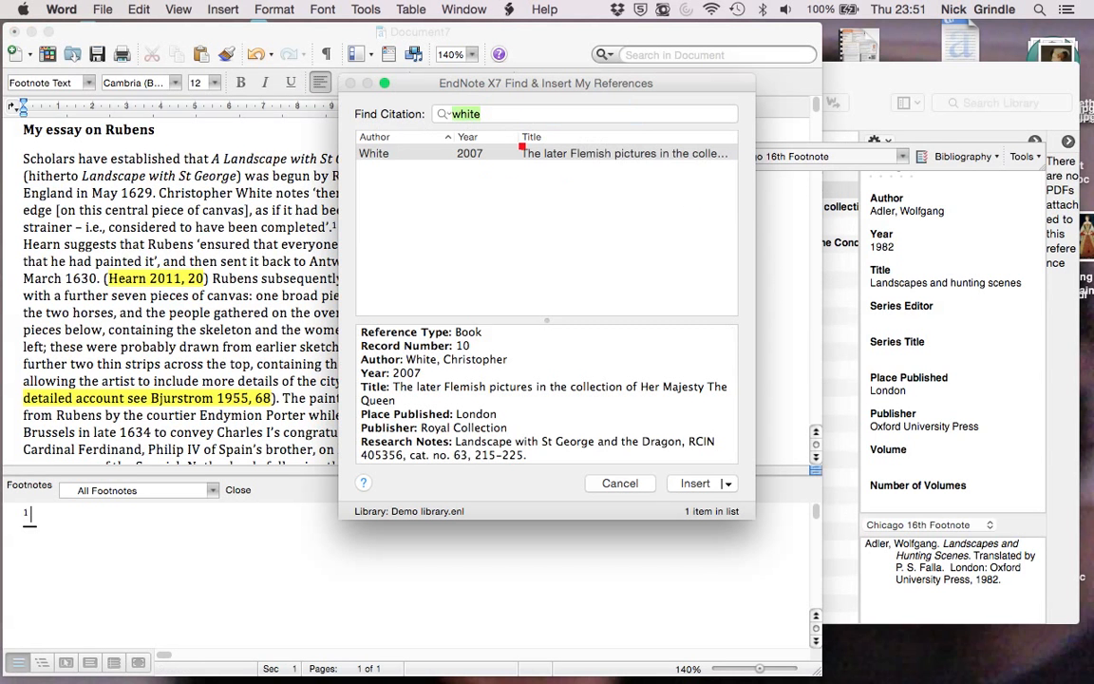
left_click(495, 120)
double_click(495, 120)
key("Return")
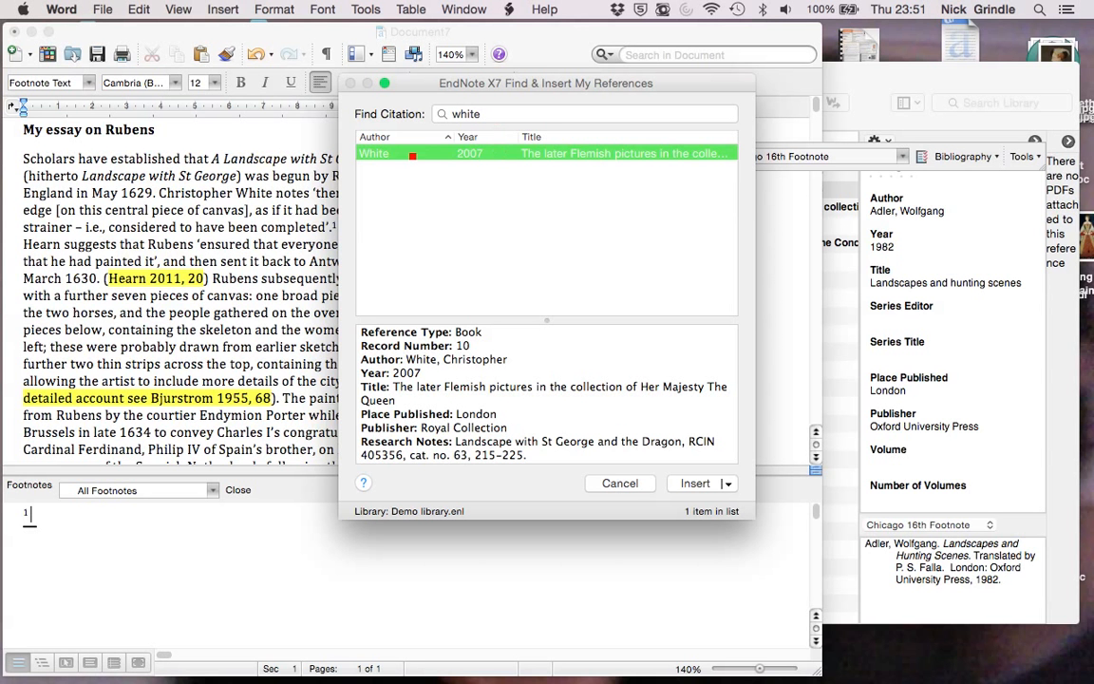
left_click(693, 483)
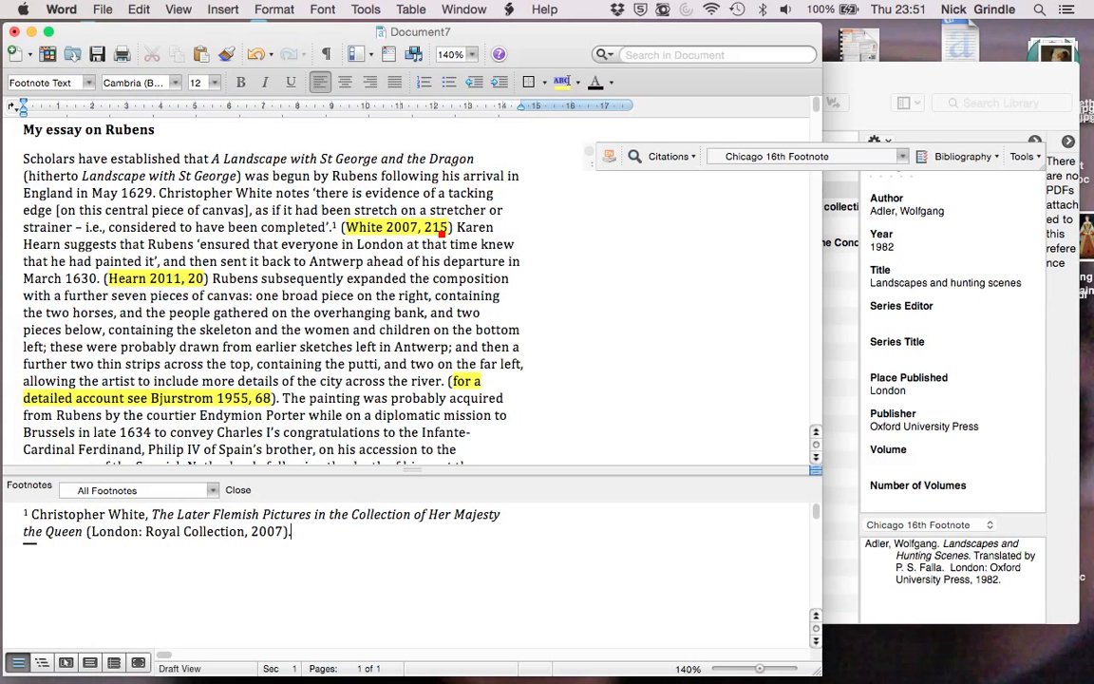
Step: Edit the White 2007 citation in footnote 1 so that its page reference is 215
left_click(672, 156)
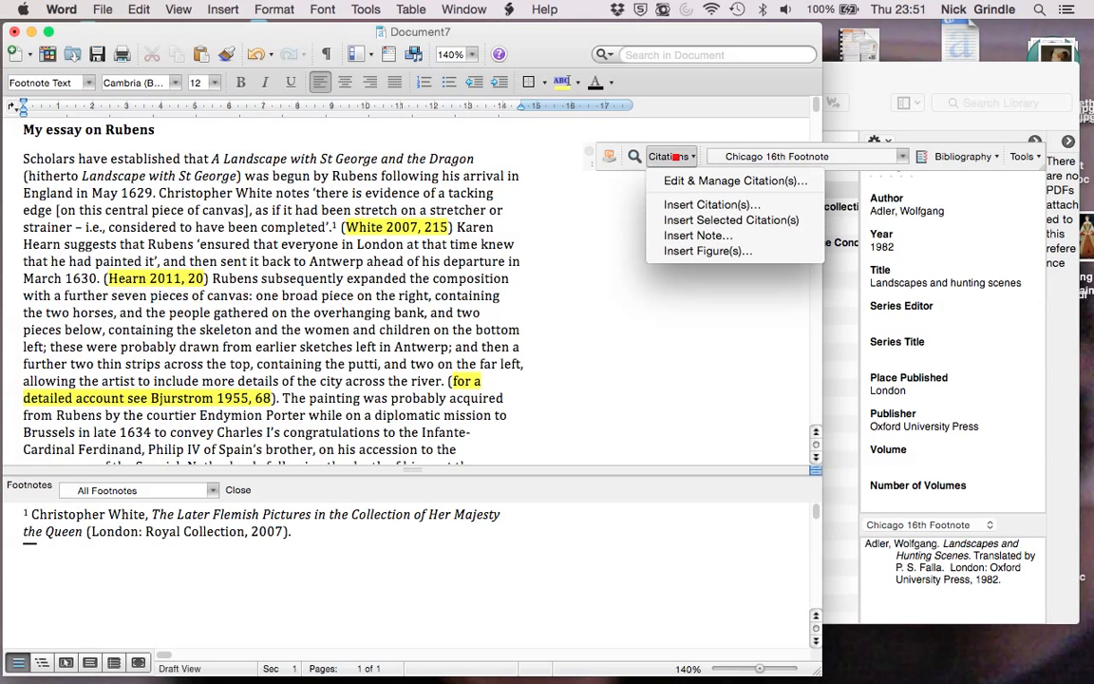
left_click(682, 180)
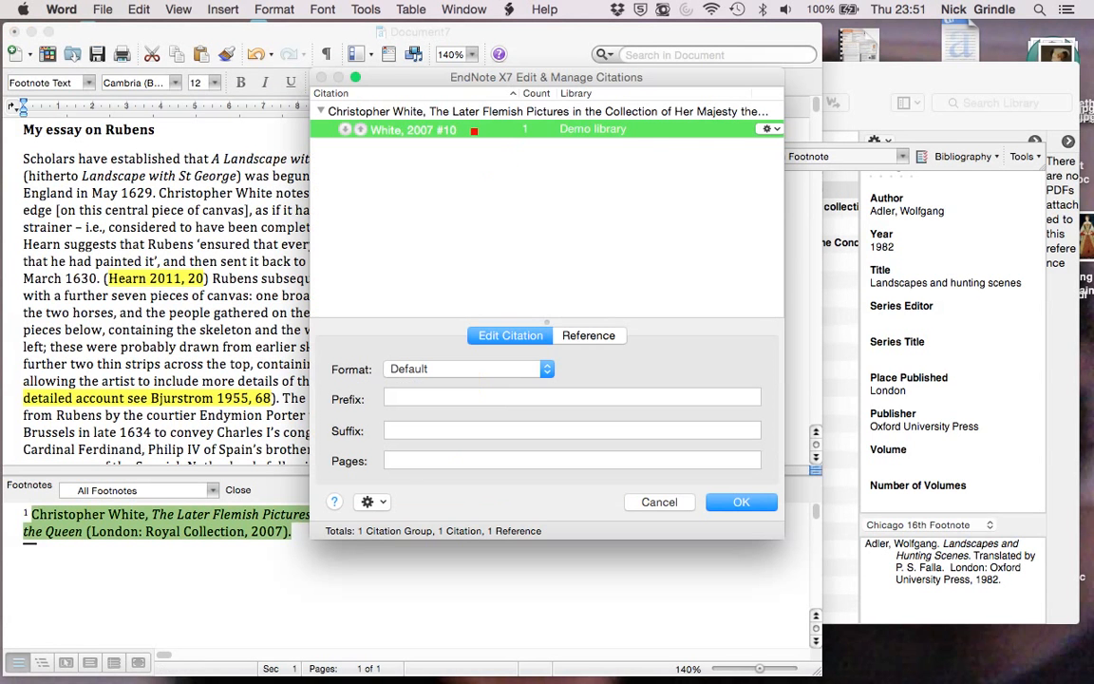
left_click(390, 462)
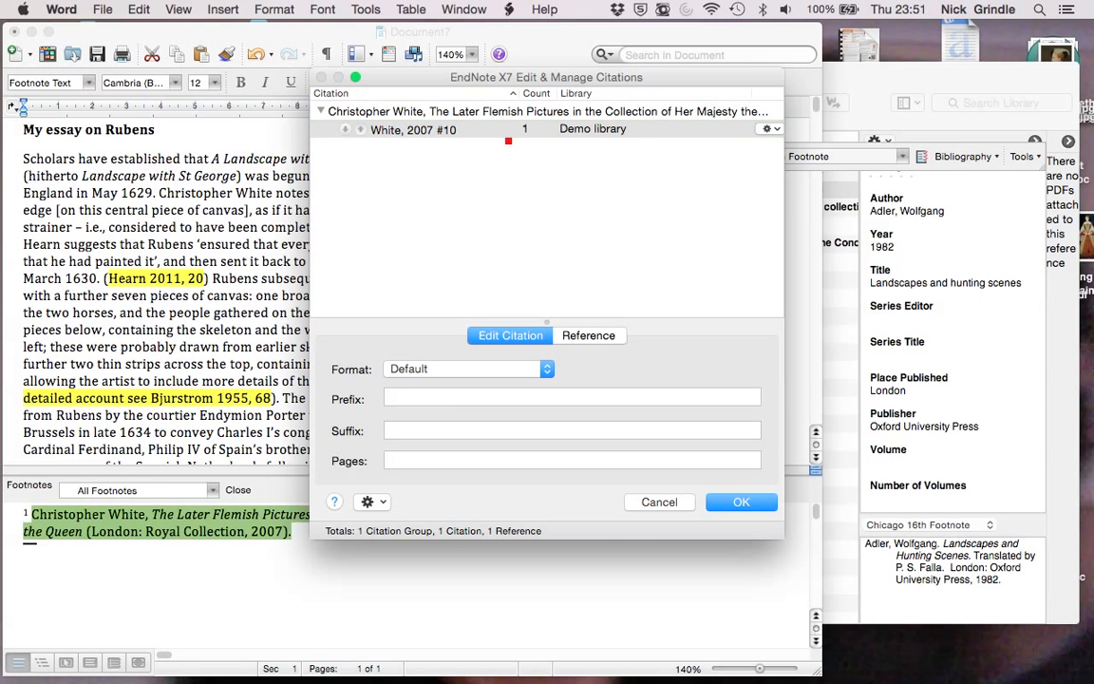
left_click_drag(402, 72, 647, 86)
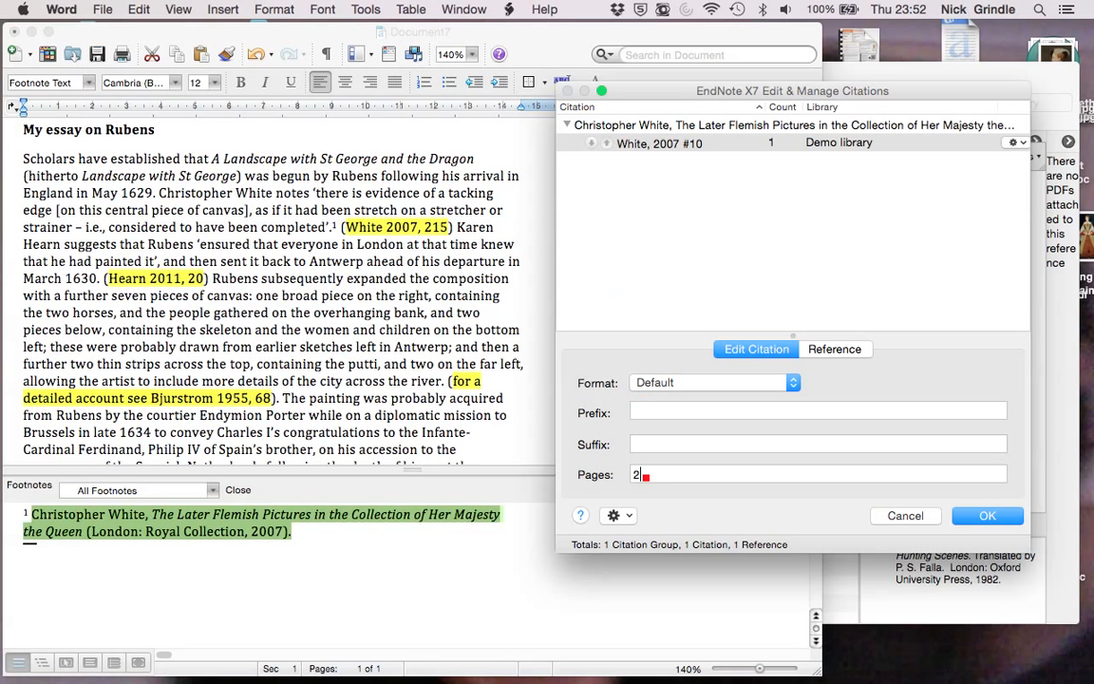
type("5")
left_click(988, 516)
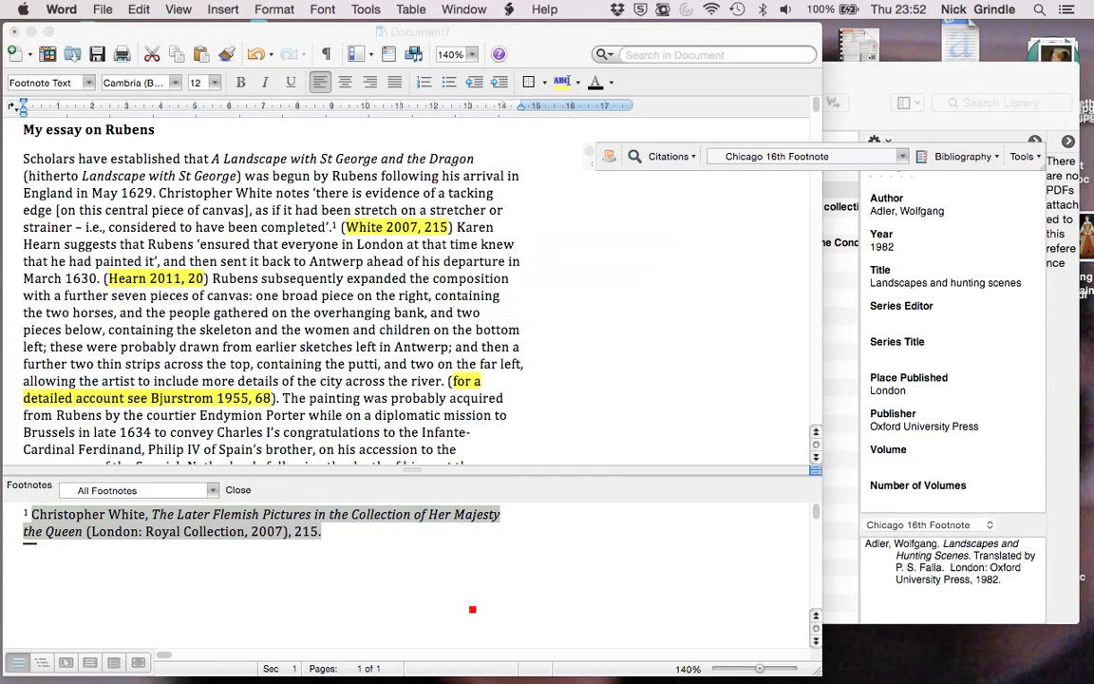
left_click(388, 560)
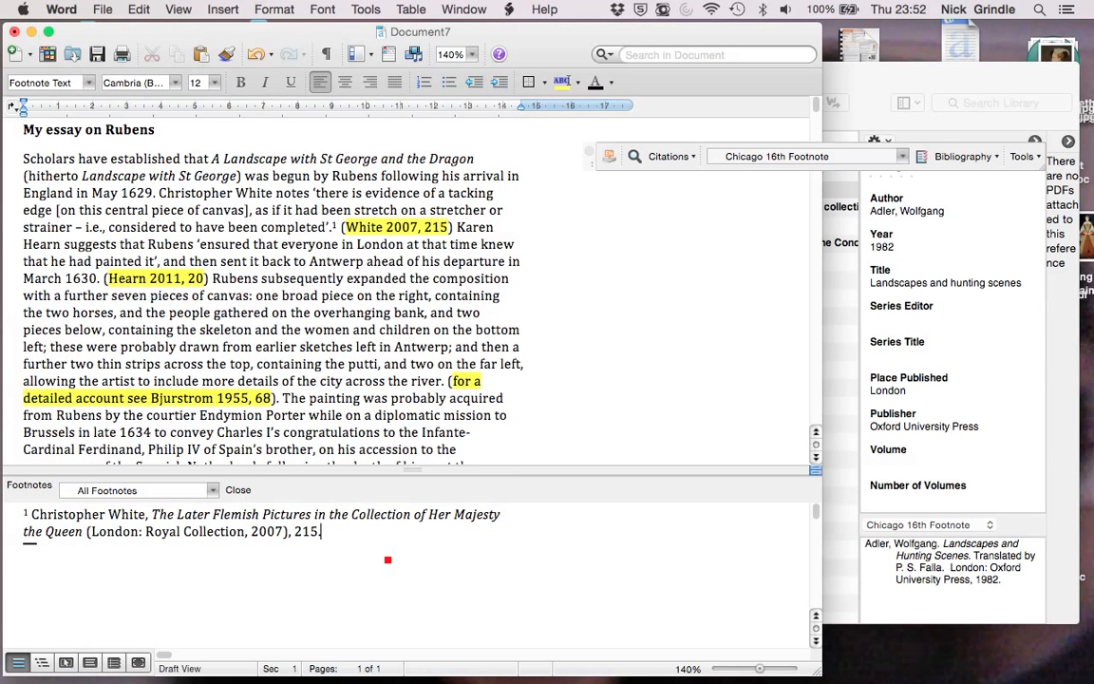
Step: Delete the highlighted placeholder '(White 2007, 215)' from the essay's body text
left_click(103, 278)
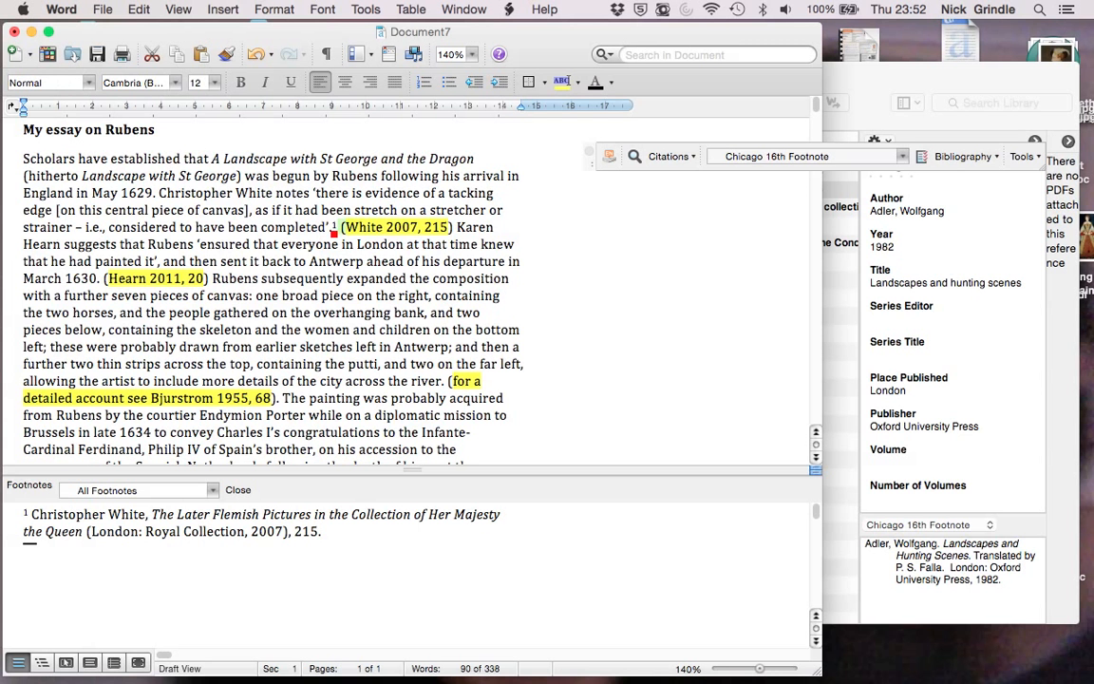
left_click_drag(342, 227, 448, 227)
key("BackSpace")
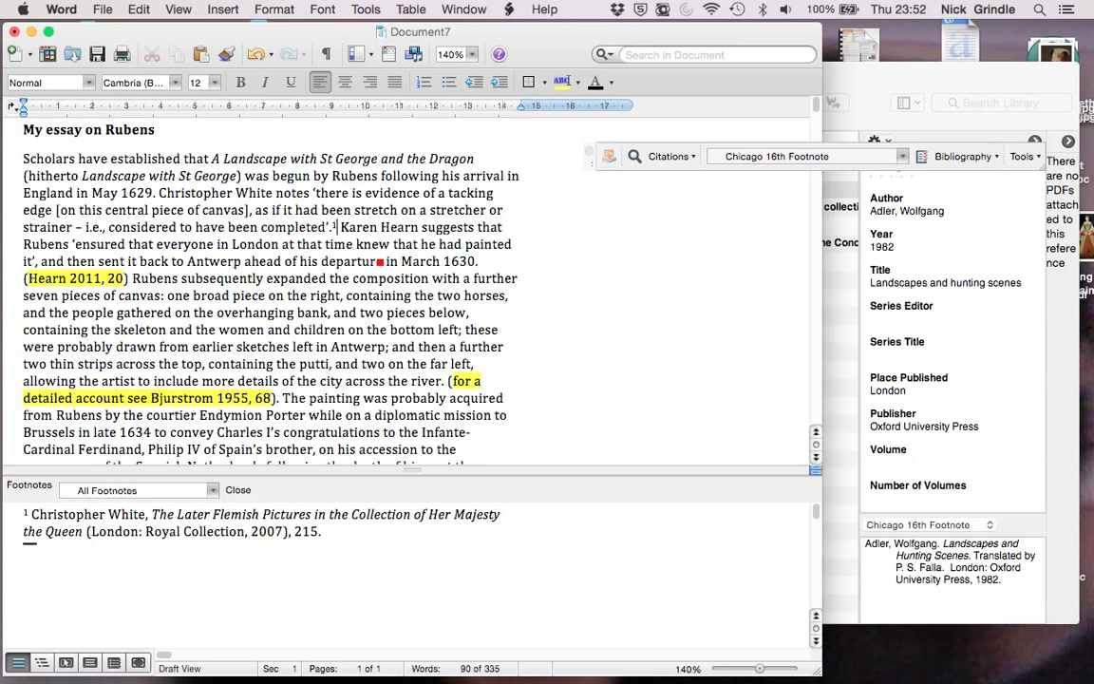
Step: Insert a bottom-of-page footnote after the sentence ending 'his departure in March 1630.'
left_click(480, 261)
left_click(223, 10)
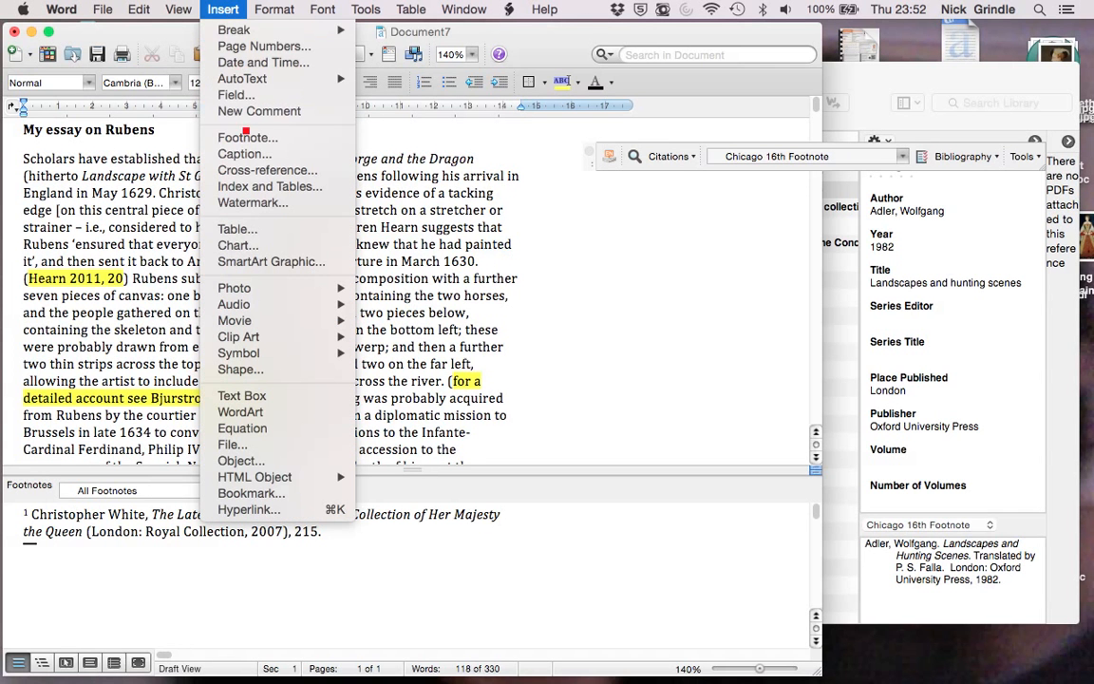
left_click(245, 138)
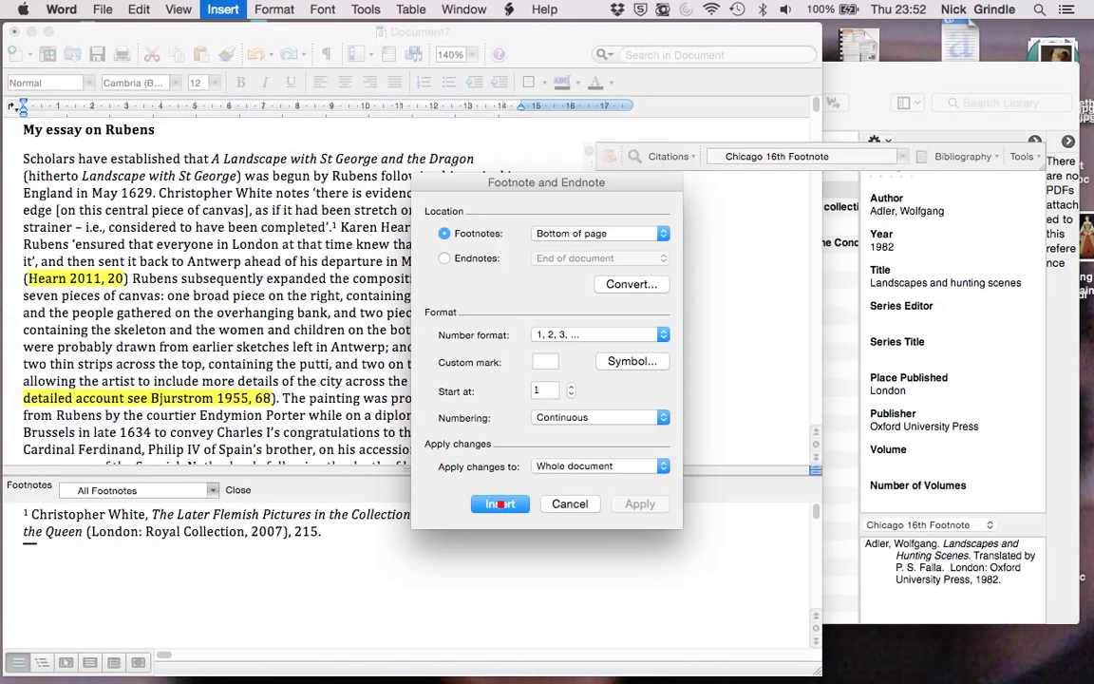
left_click(501, 505)
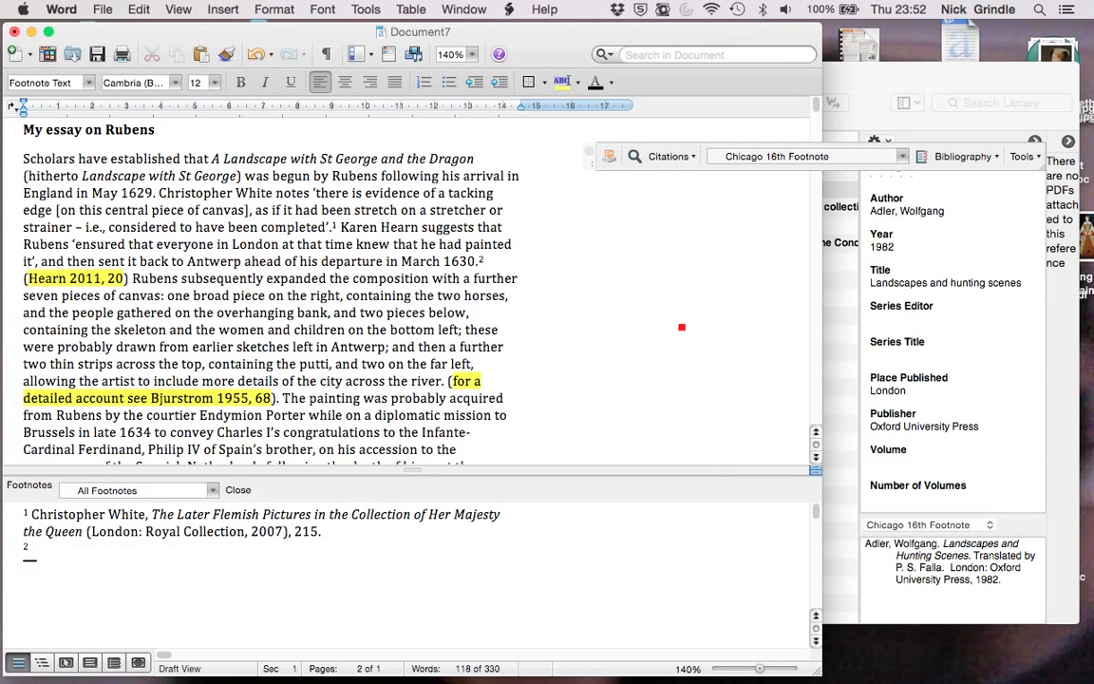
Step: Search the EndNote library for 'hearn' and insert the 2011 reference 'Rubens and Britain' into footnote 2
left_click(670, 155)
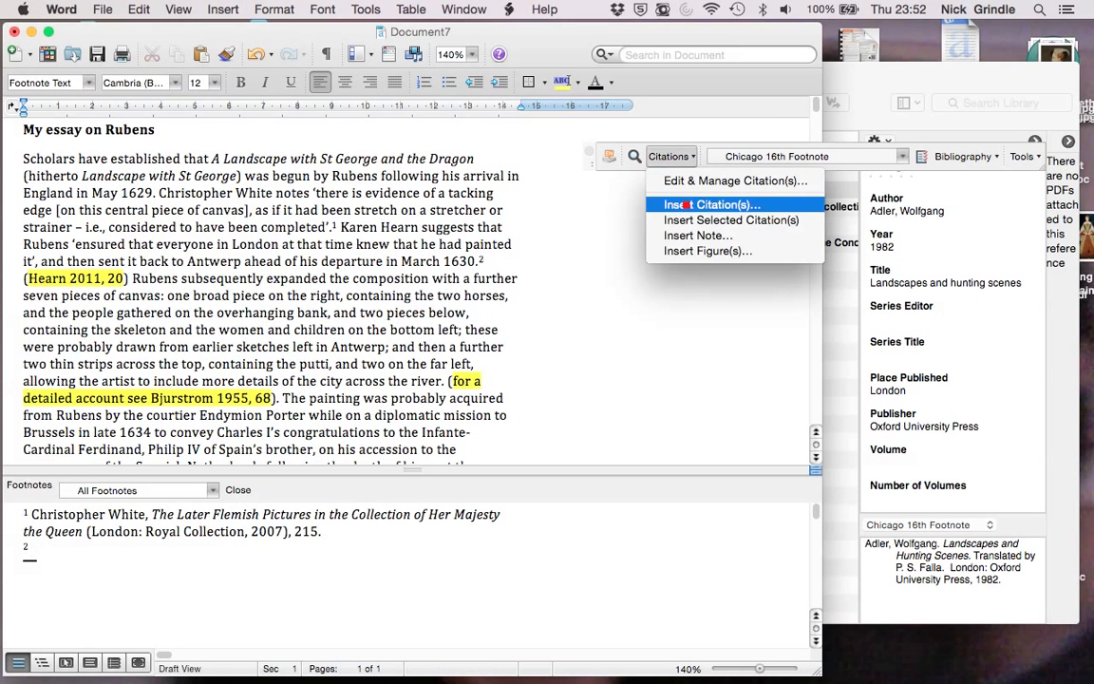
left_click(686, 200)
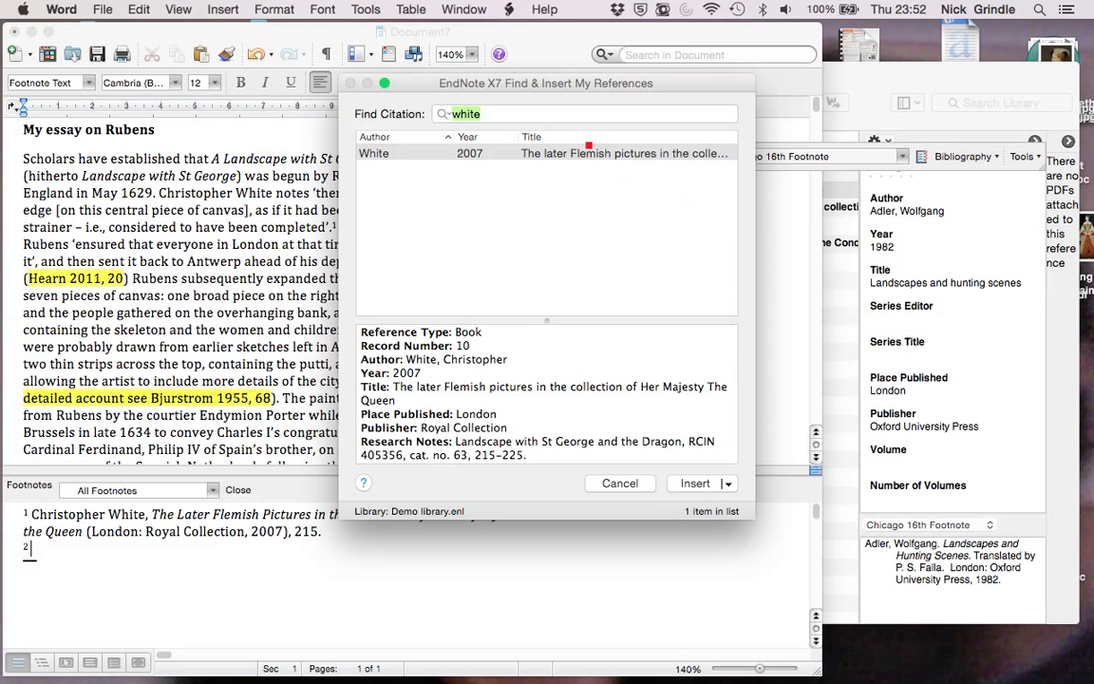
type("hearn")
key("Return")
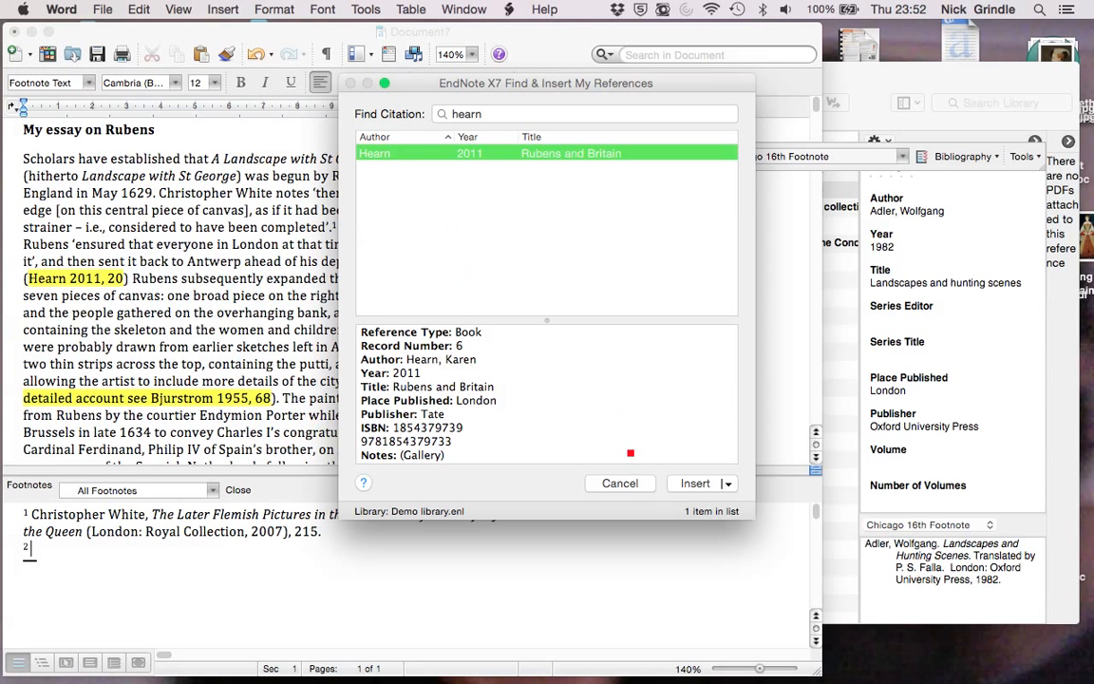
left_click(694, 485)
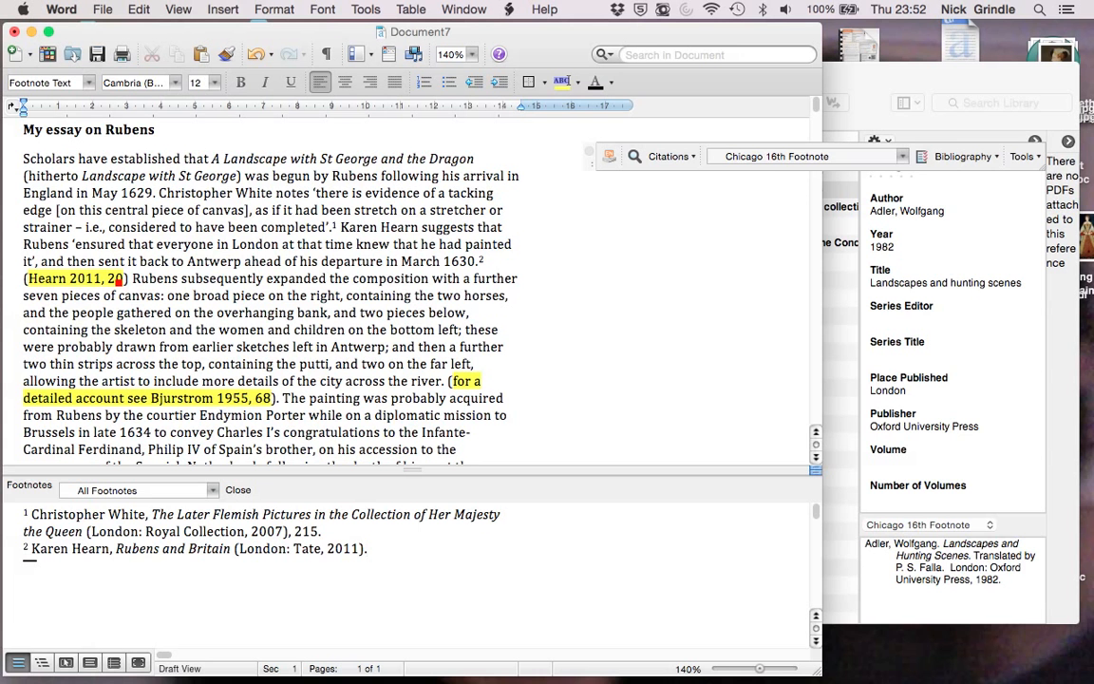
Step: Edit the Hearn 2011 citation in footnote 2 so that its page reference is 20
left_click(670, 155)
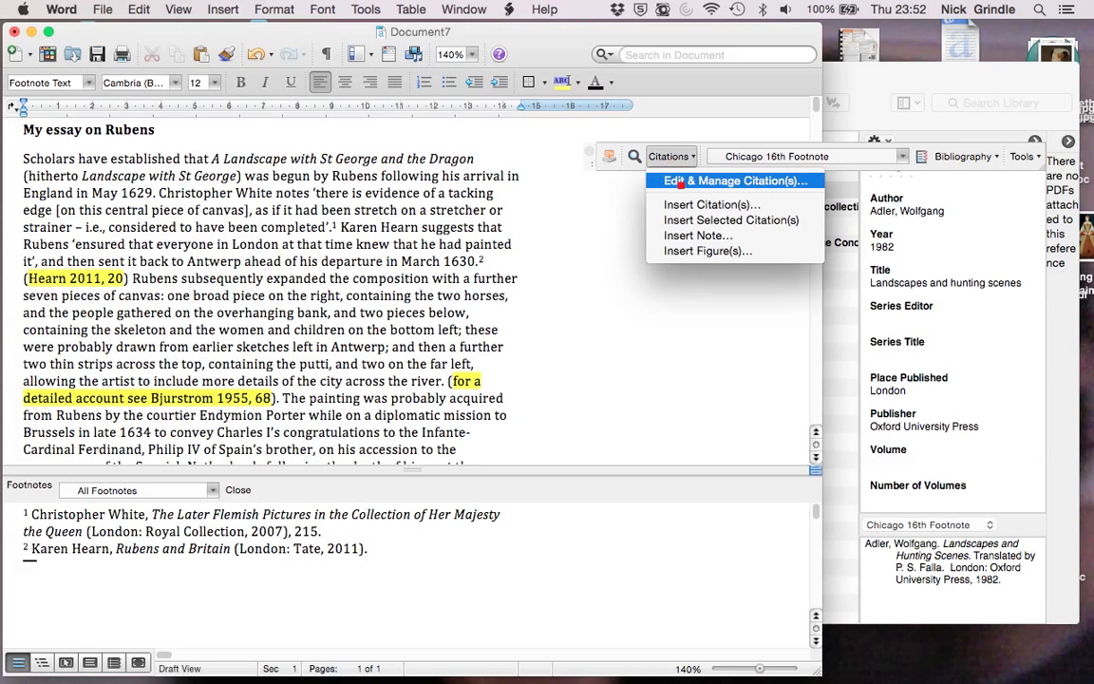
left_click(679, 183)
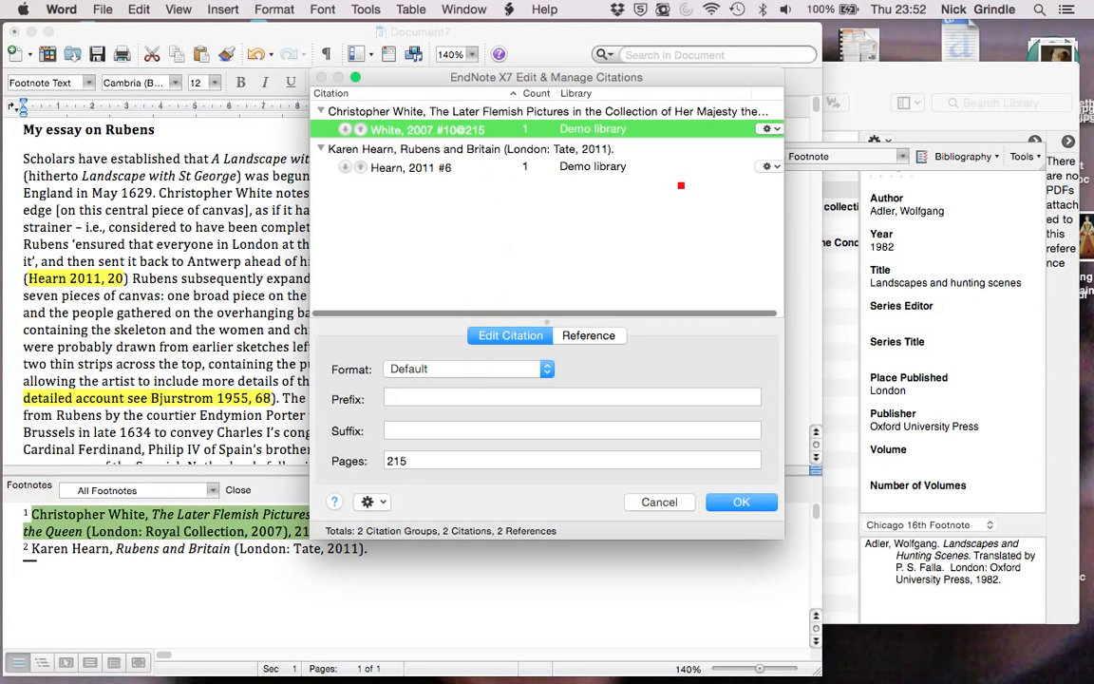
left_click(391, 167)
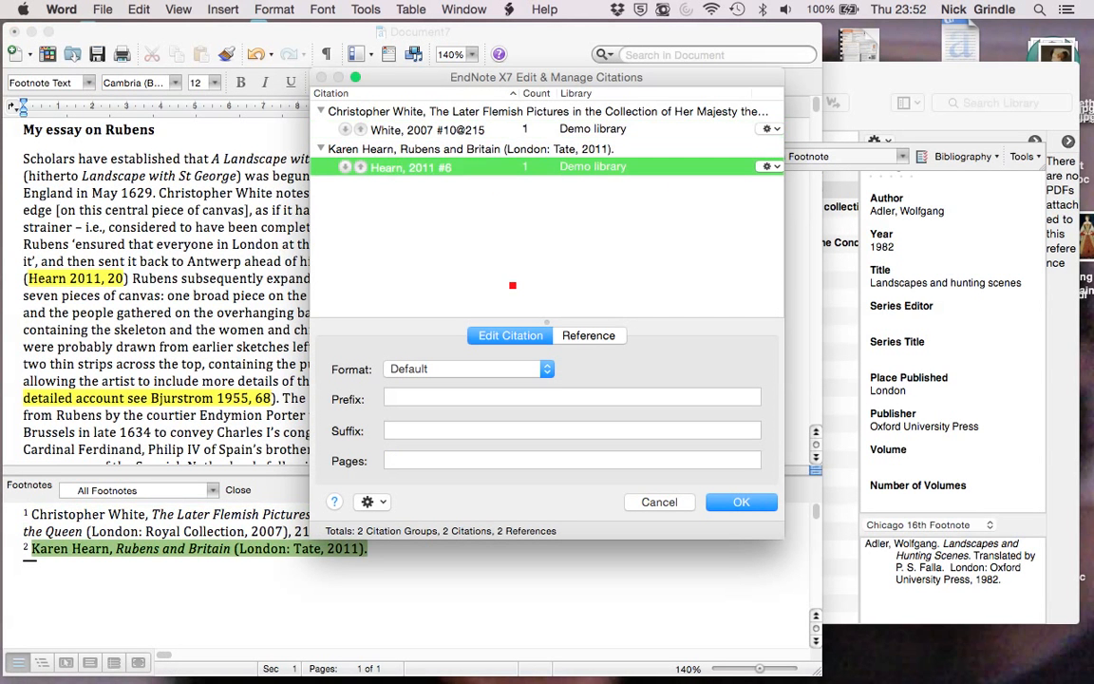
left_click(421, 460)
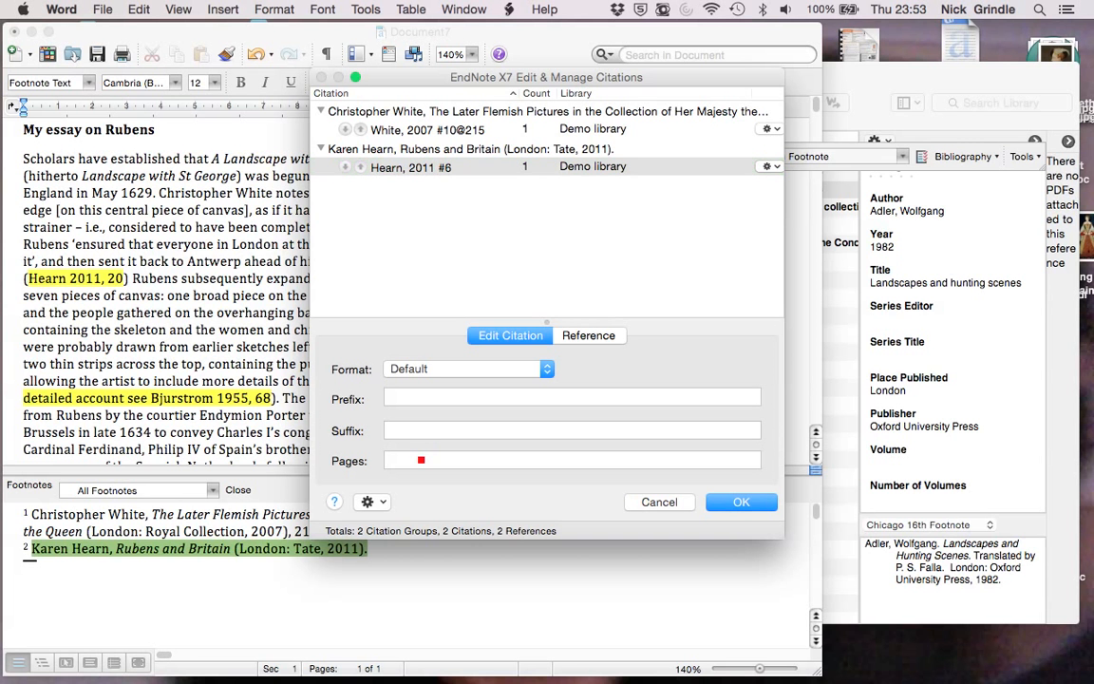
type("20")
key("Return")
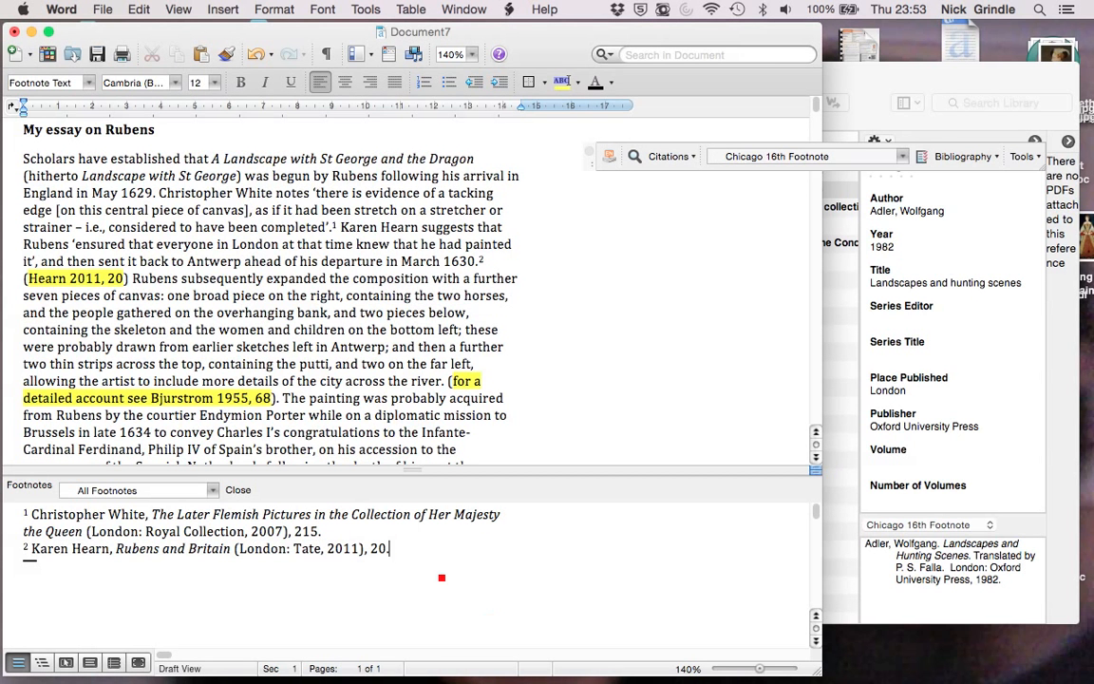
Step: Delete the highlighted placeholder '(Hearn 2011, 20)' from the essay's body text
key("F6")
key("alt+shift+Left")
key("alt+shift+Left")
key("alt+shift+Left")
key("alt+shift+Left")
key("alt+shift+Left")
key("alt+shift+Left")
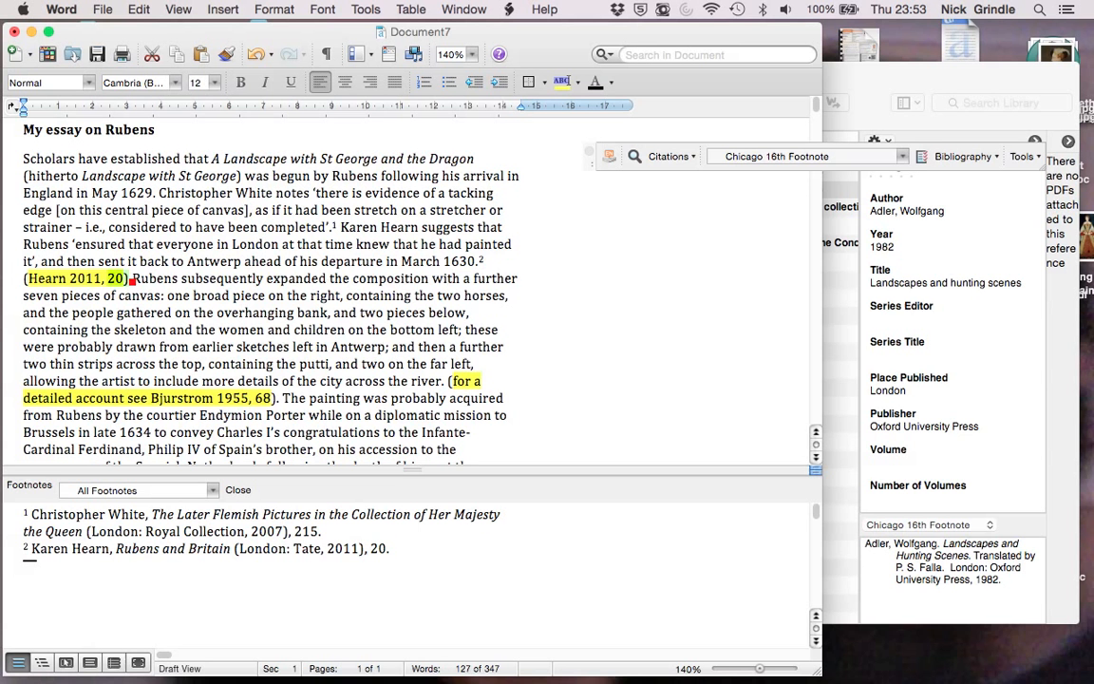
key("BackSpace")
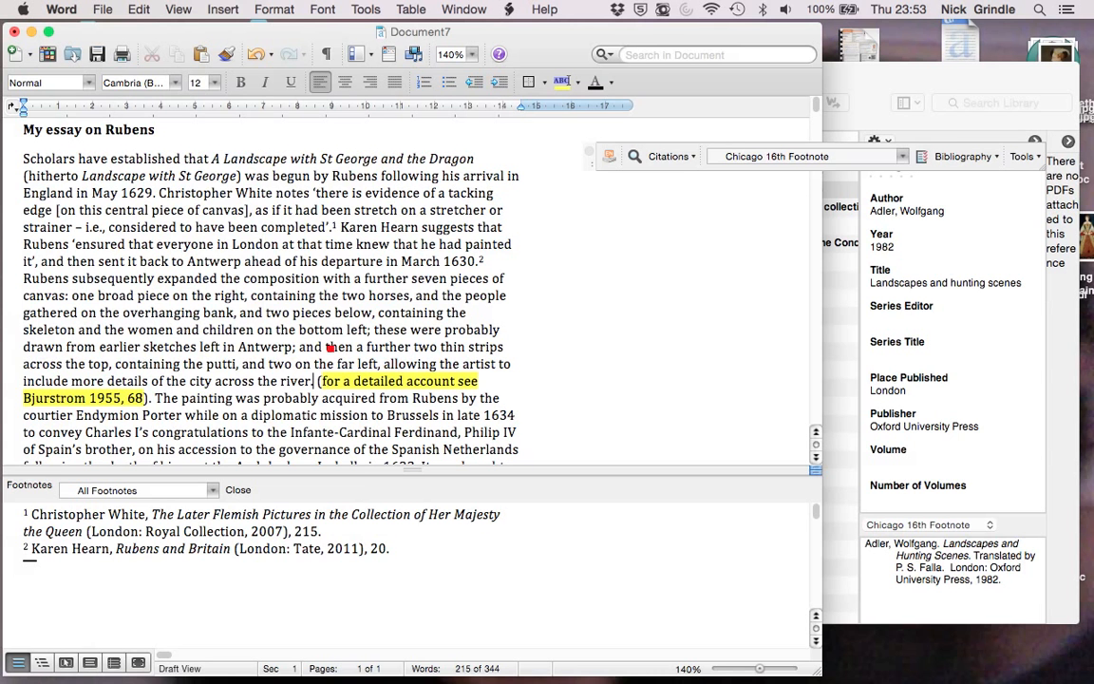
Step: Insert a bottom-of-page footnote after the sentence ending 'details of the city across the river.'
left_click(217, 10)
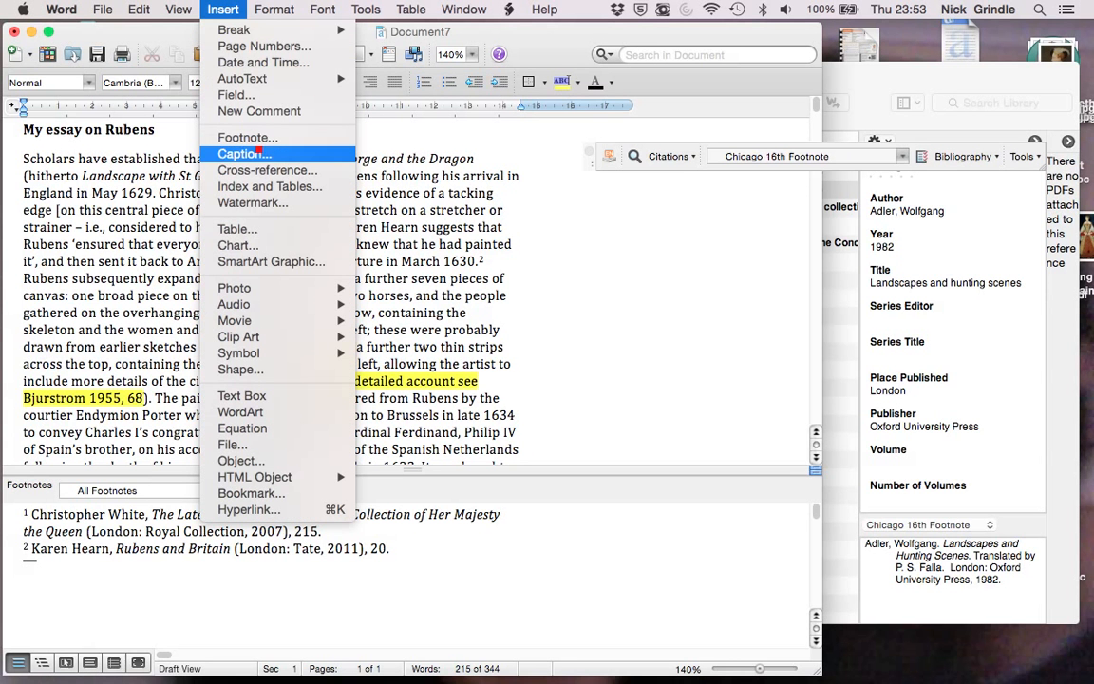
left_click(249, 139)
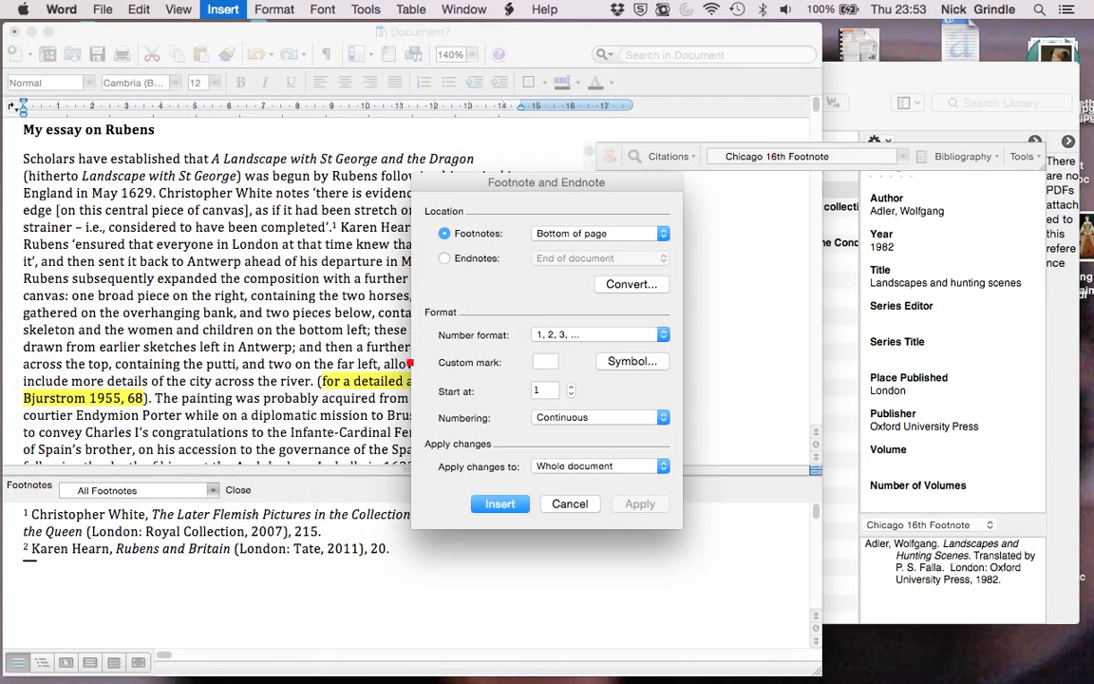
left_click(499, 505)
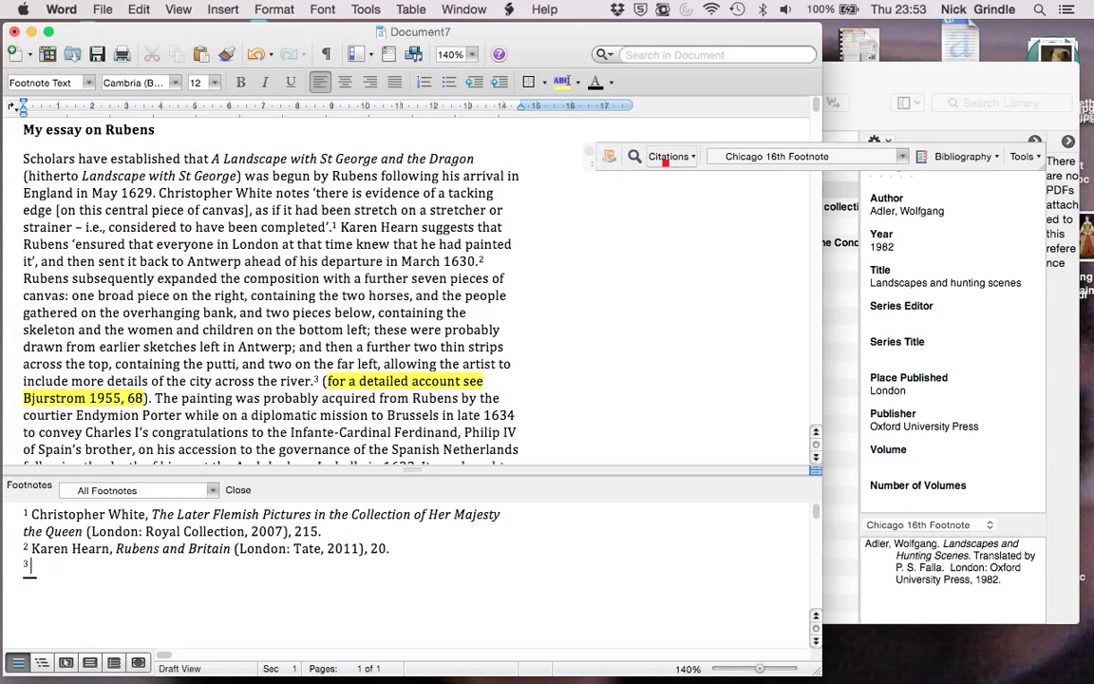
Step: Search the EndNote library for 'bjurstrom' and insert the 1955 reference 'Rubens's 'St George and the Dragon'' into footnote 3
left_click(667, 157)
left_click(678, 205)
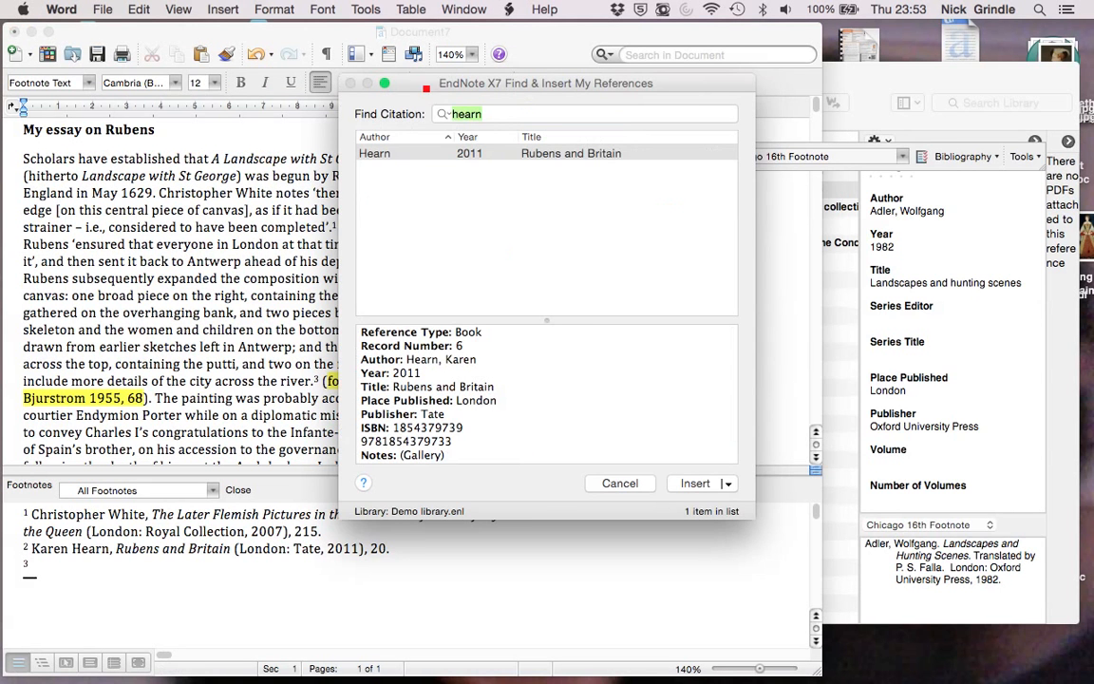
left_click_drag(425, 88, 677, 91)
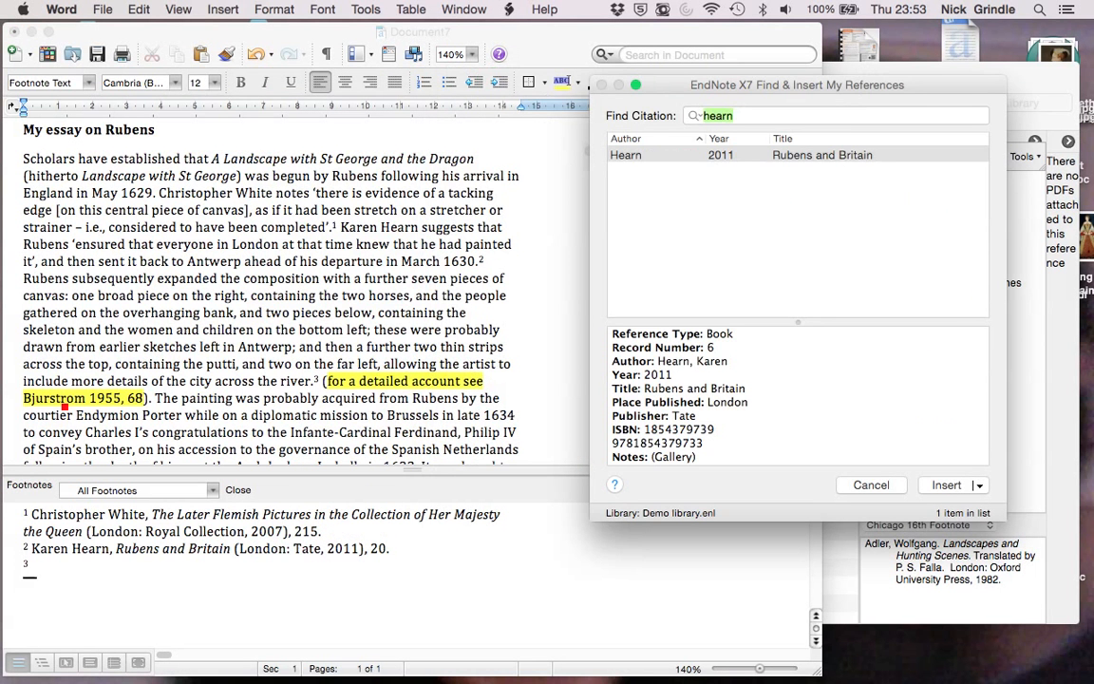
type("bjurstrom")
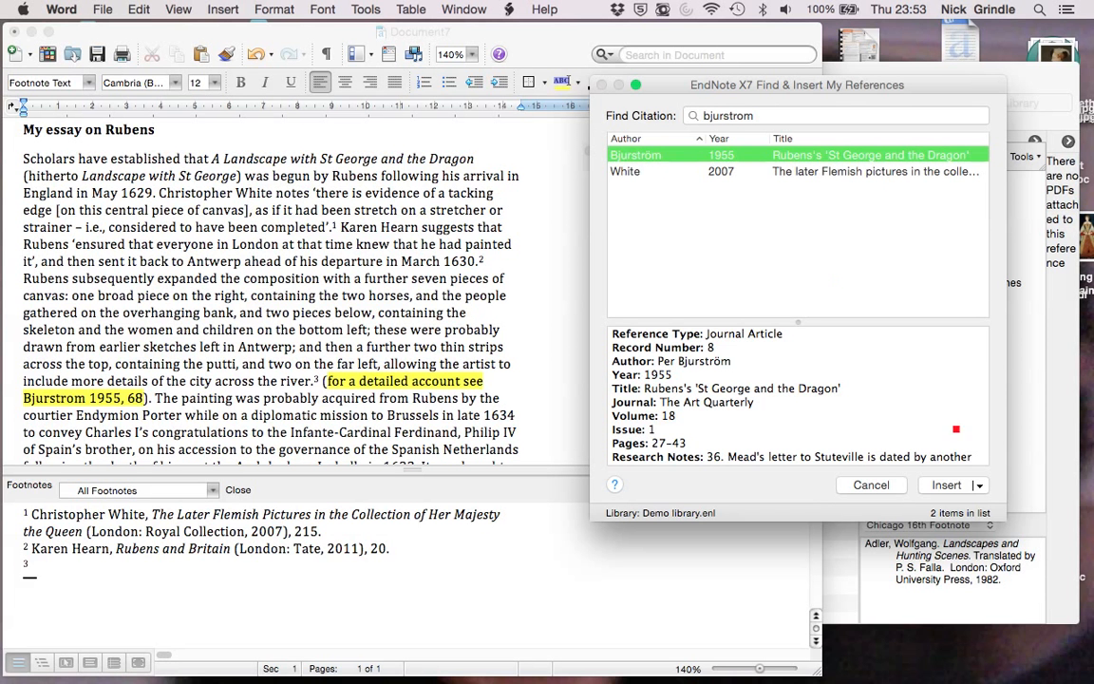
left_click(946, 485)
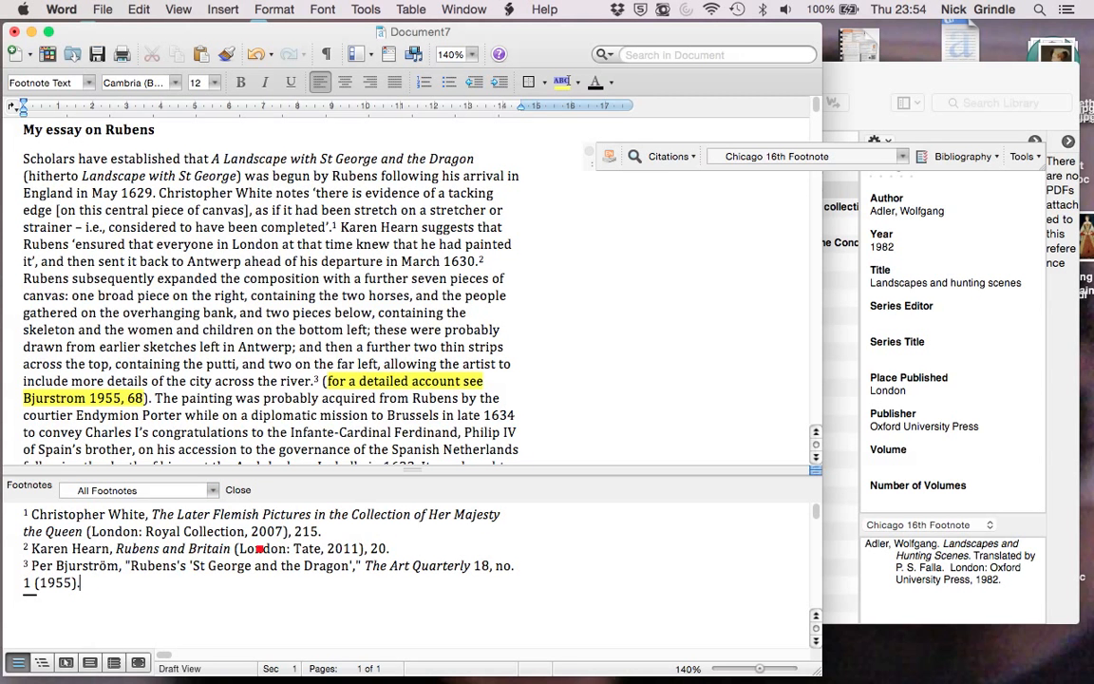
Step: Open the Bjurström 1955 citation in footnote 3 for editing and set its page reference to 68
left_click(671, 157)
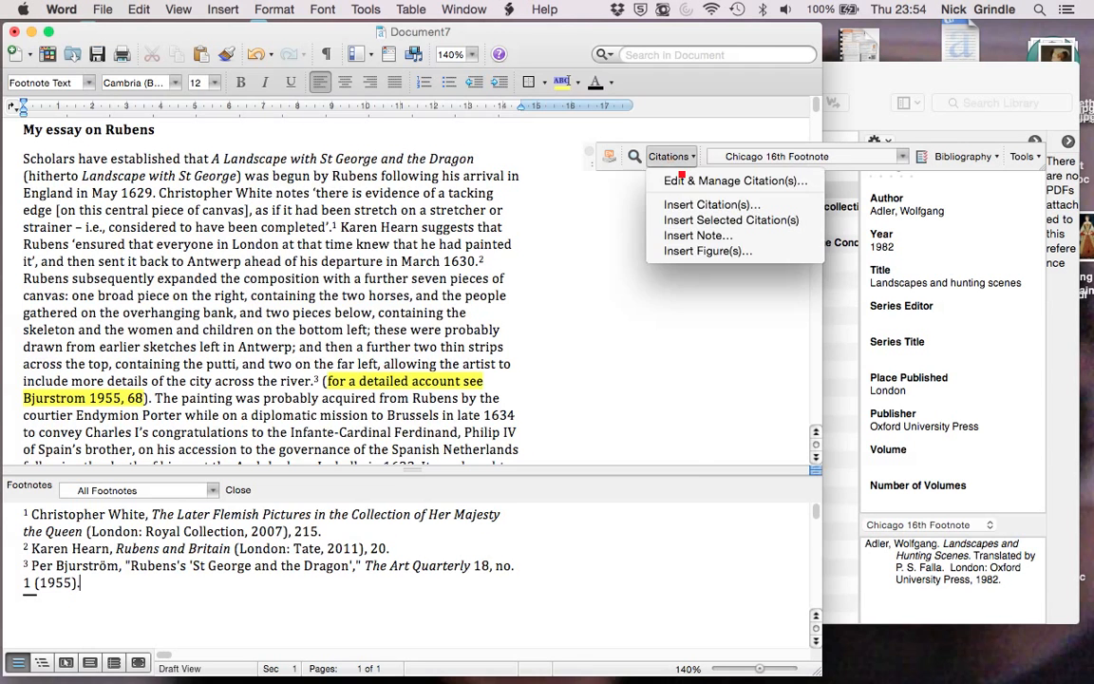
left_click(682, 178)
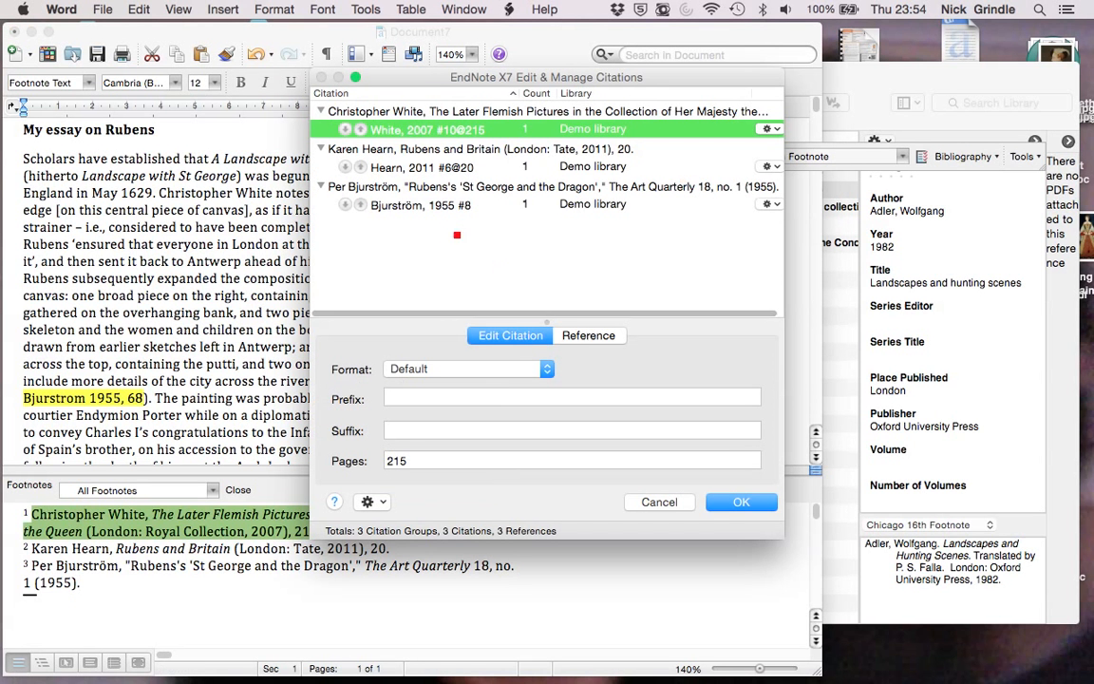
left_click(391, 204)
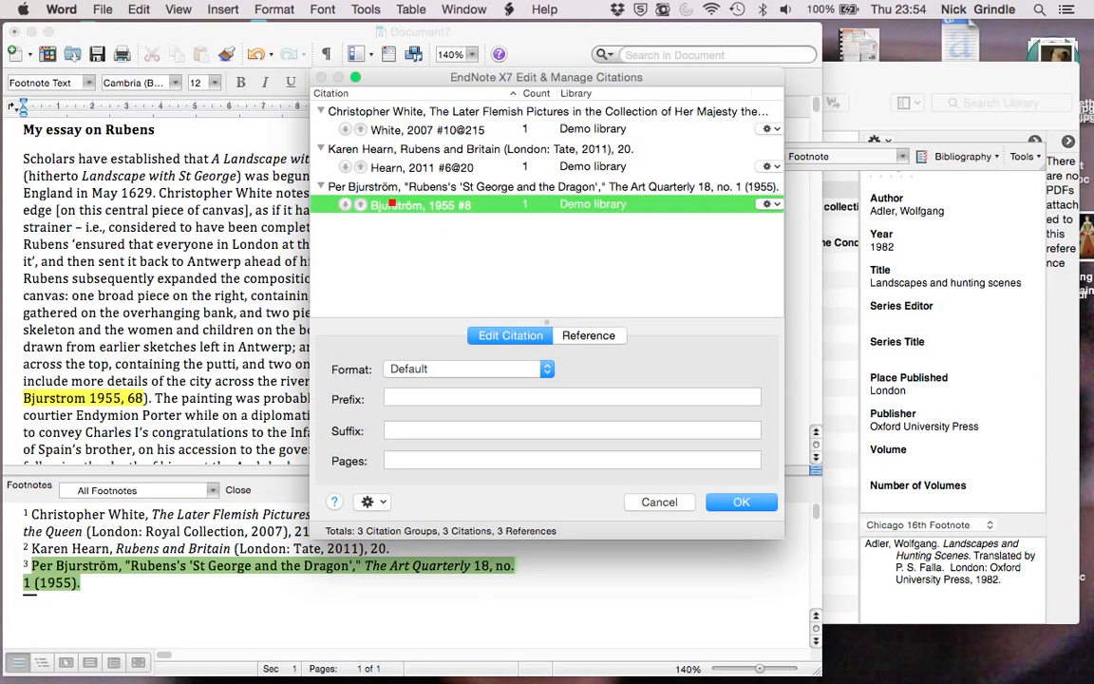
left_click(409, 463)
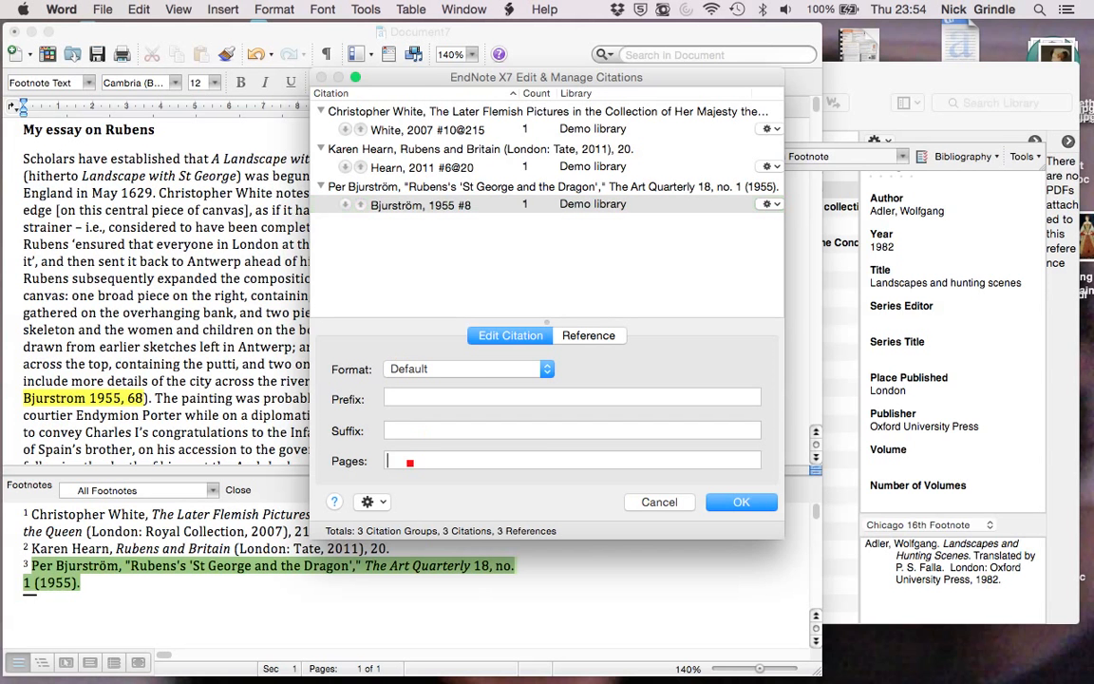
left_click_drag(415, 84, 597, 96)
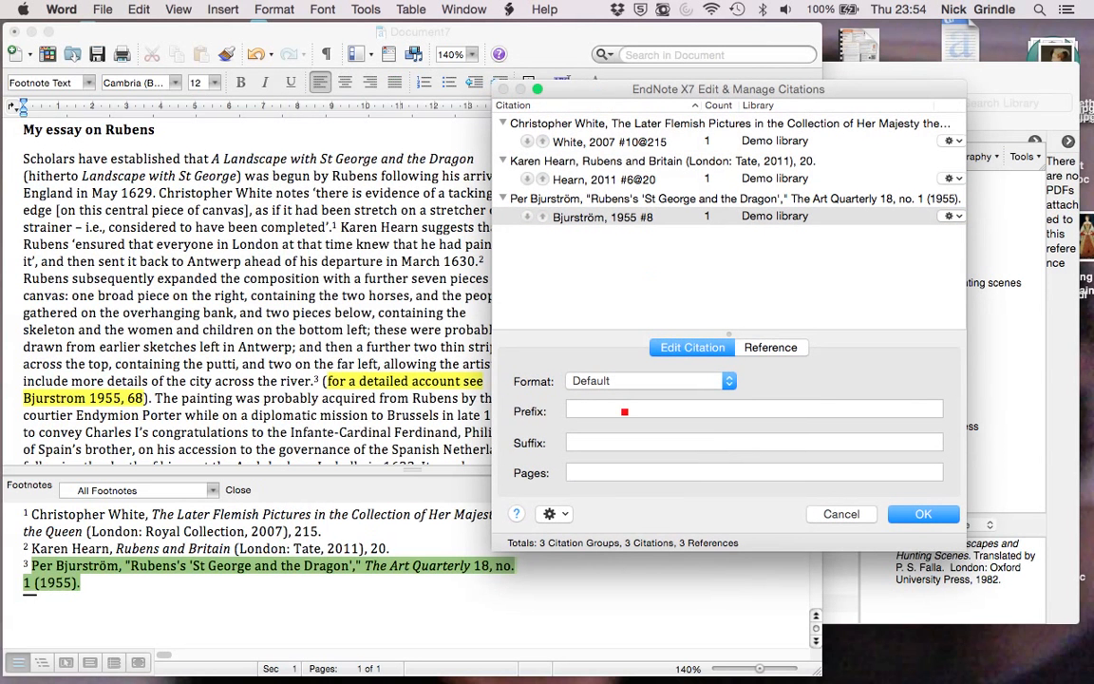
left_click(624, 412)
type("68")
key("BackSpace")
key("BackSpace")
left_click(614, 472)
type("69")
key("BackSpace")
type("8")
Step: Add the prefix 'For a detailed account, see' to the Bjurström citation and apply the citation changes
left_click(581, 412)
type("For a detailed account")
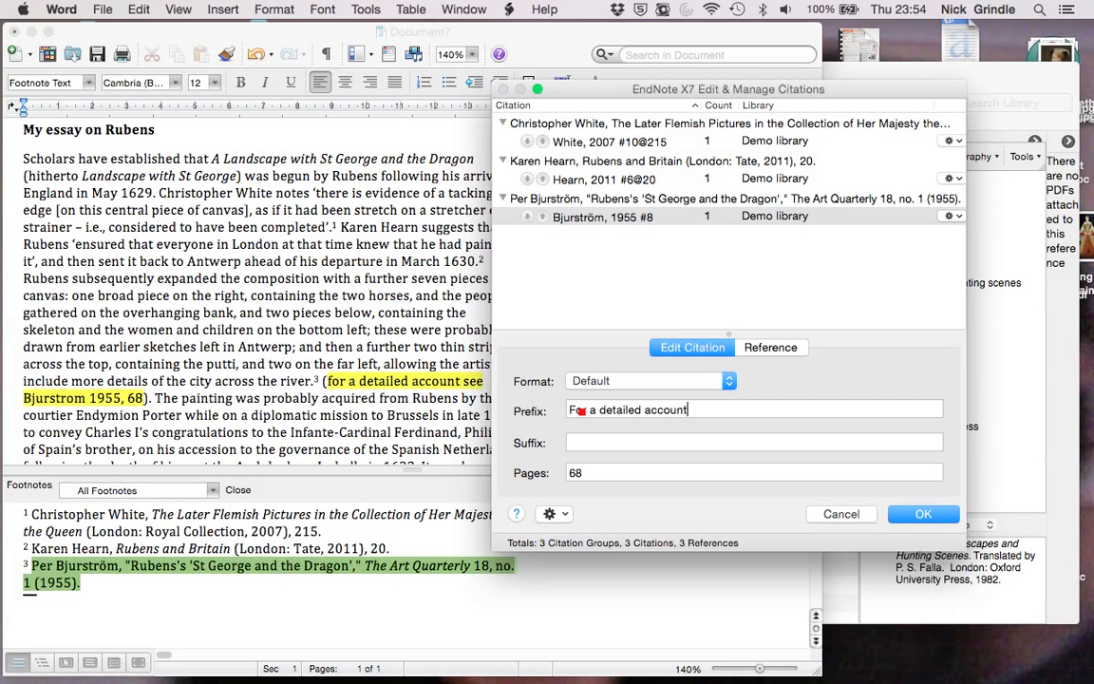
type(", see")
left_click(923, 513)
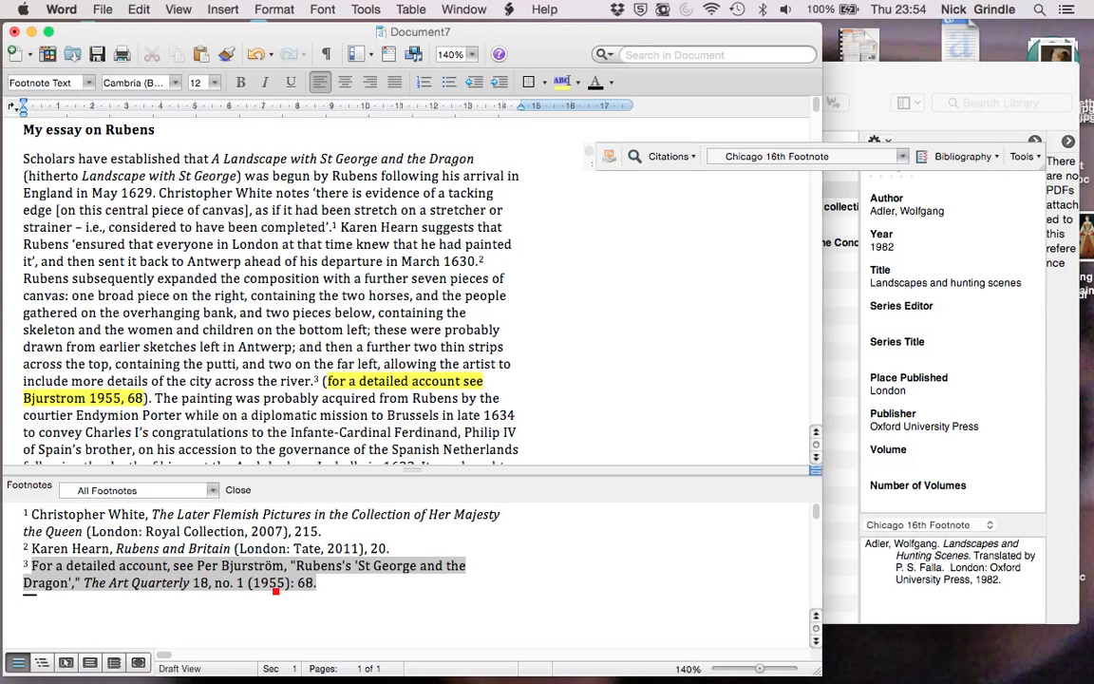
left_click(329, 588)
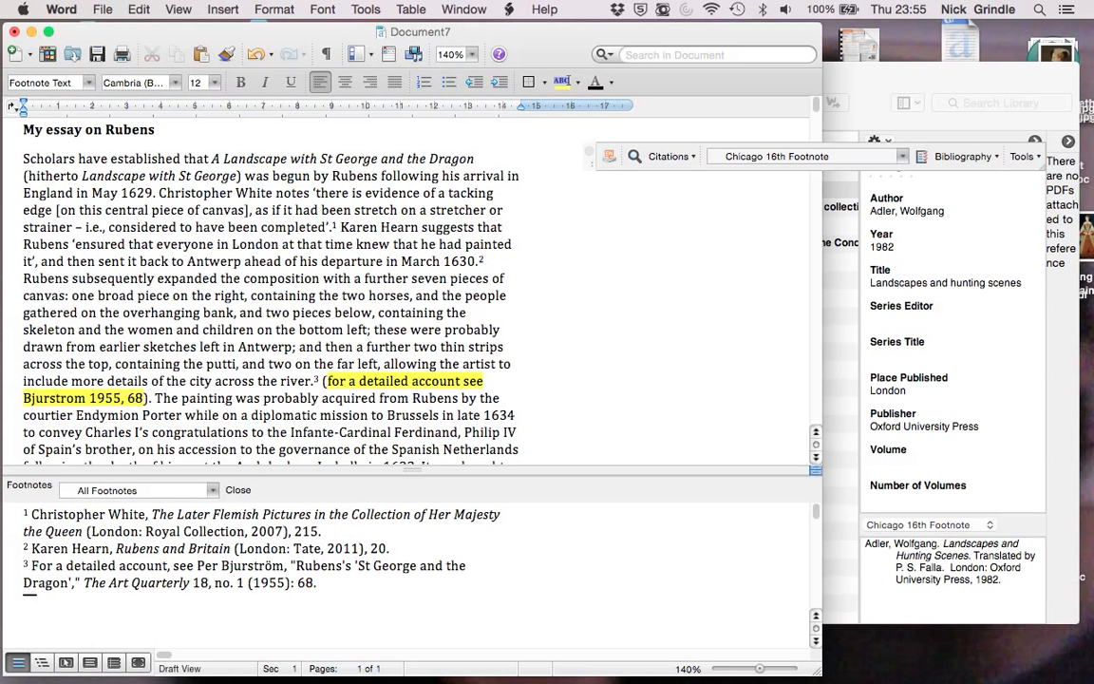
type(".")
Step: Delete the placeholder '(for a detailed account see Bjurstrom 1955, 68).' from the essay's body text
left_click(325, 380)
key("shift+Down")
key("shift+Left")
key("shift+Left")
key("shift+Left")
key("shift+Left")
key("shift+Left")
key("shift+Left")
key("shift+Left")
key("shift+Left")
key("shift+Left")
key("shift+Left")
key("shift+Left")
key("shift+Left")
key("shift+Left")
key("shift+Left")
key("shift+Left")
key("shift+Left")
key("shift+Left")
key("shift+Left")
key("shift+Left")
key("shift+Left")
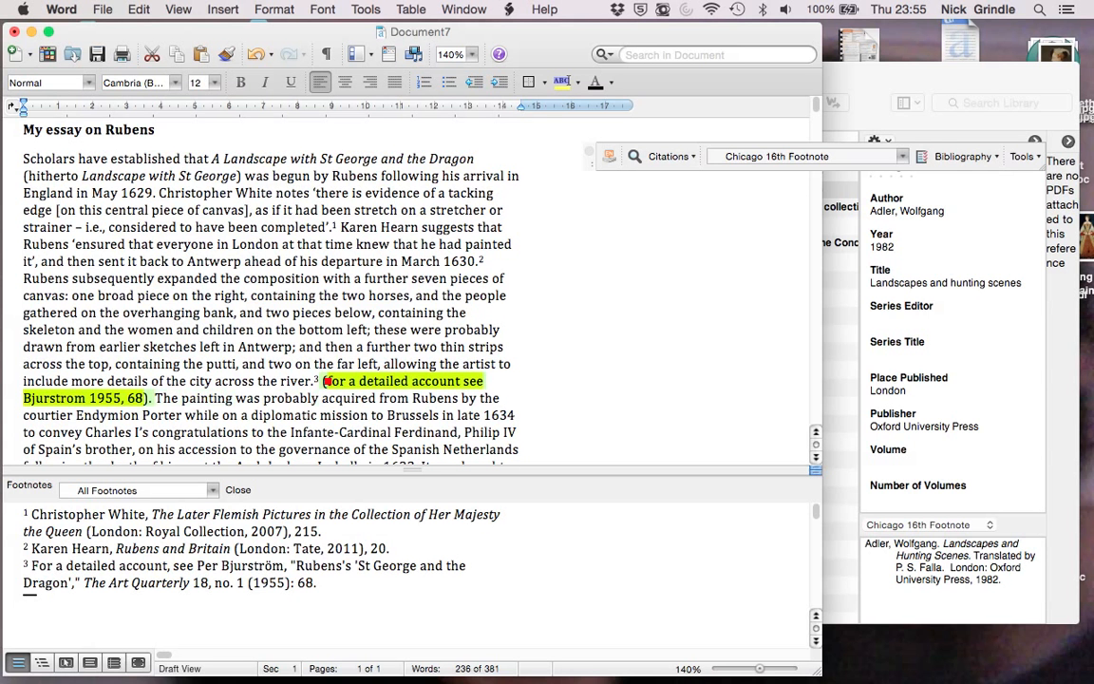
key("Delete")
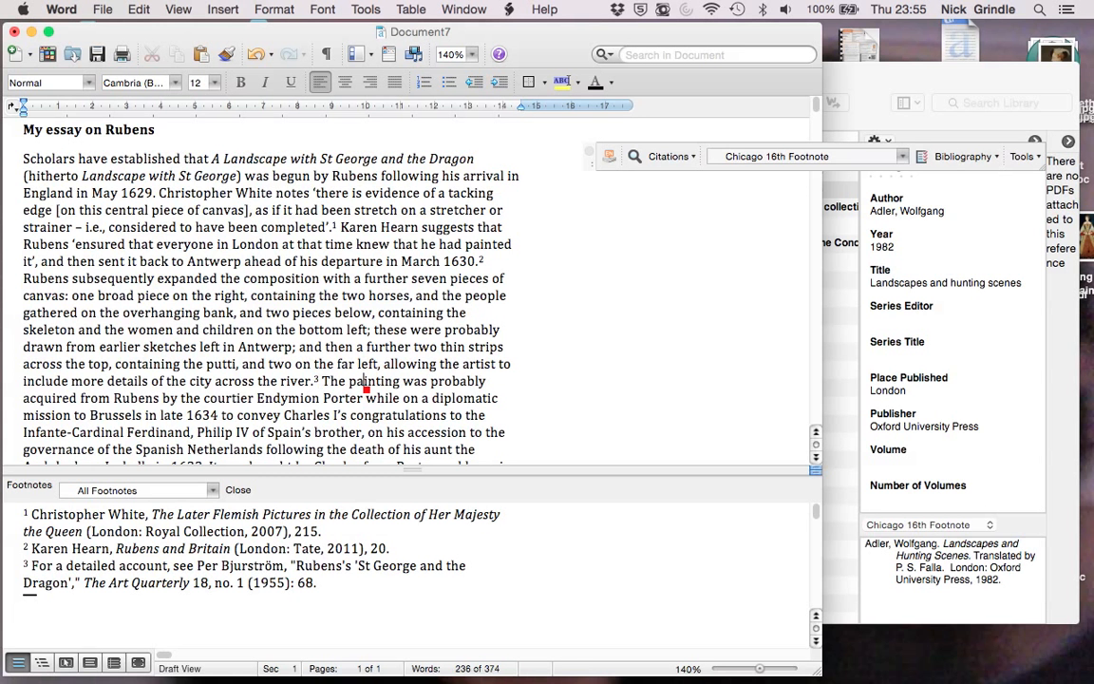
Step: Insert a bottom-of-page footnote after the essay's last sentence, ending 'The Five Eldest Children of Charles I.'
scroll(393, 351, "down", 3)
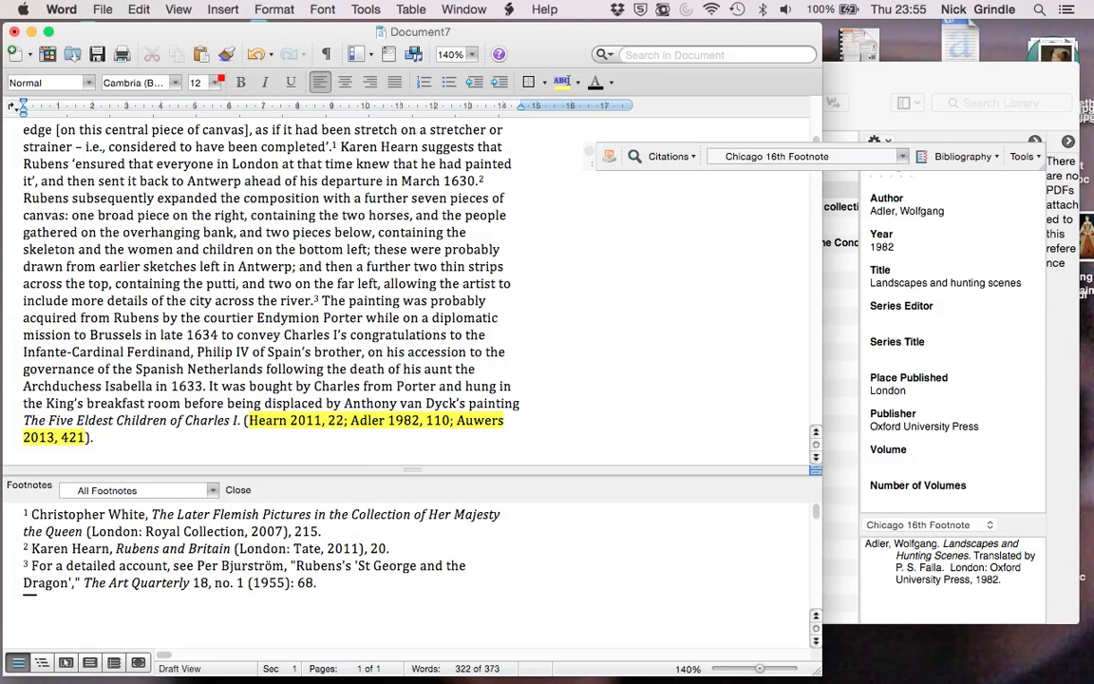
left_click(220, 9)
left_click(247, 137)
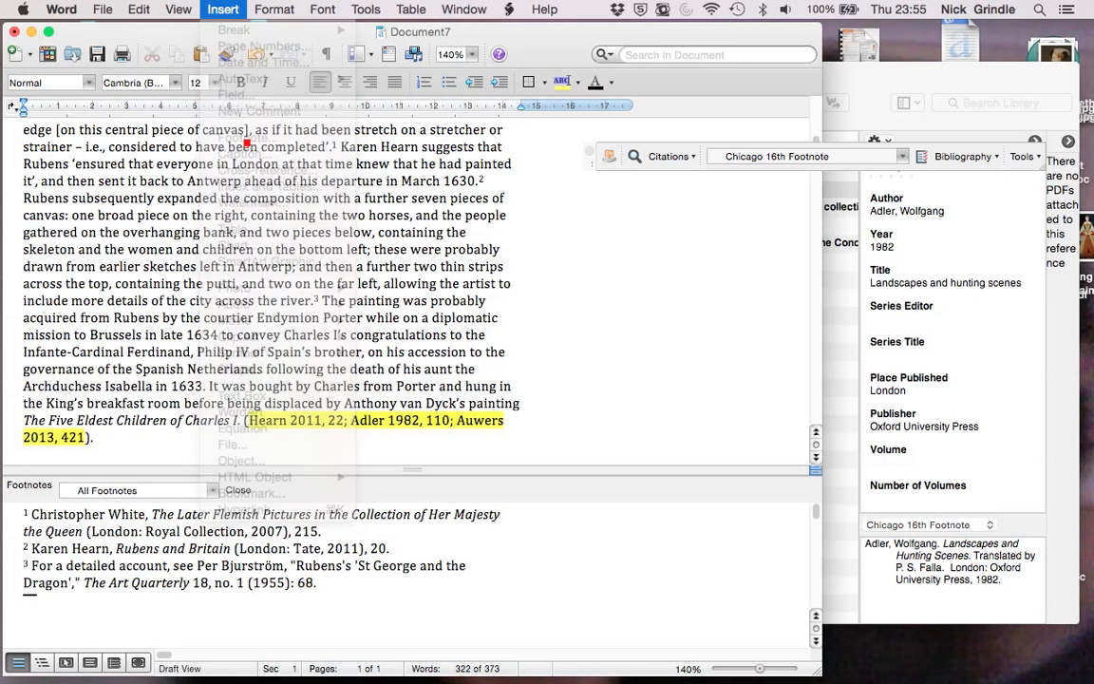
left_click(498, 504)
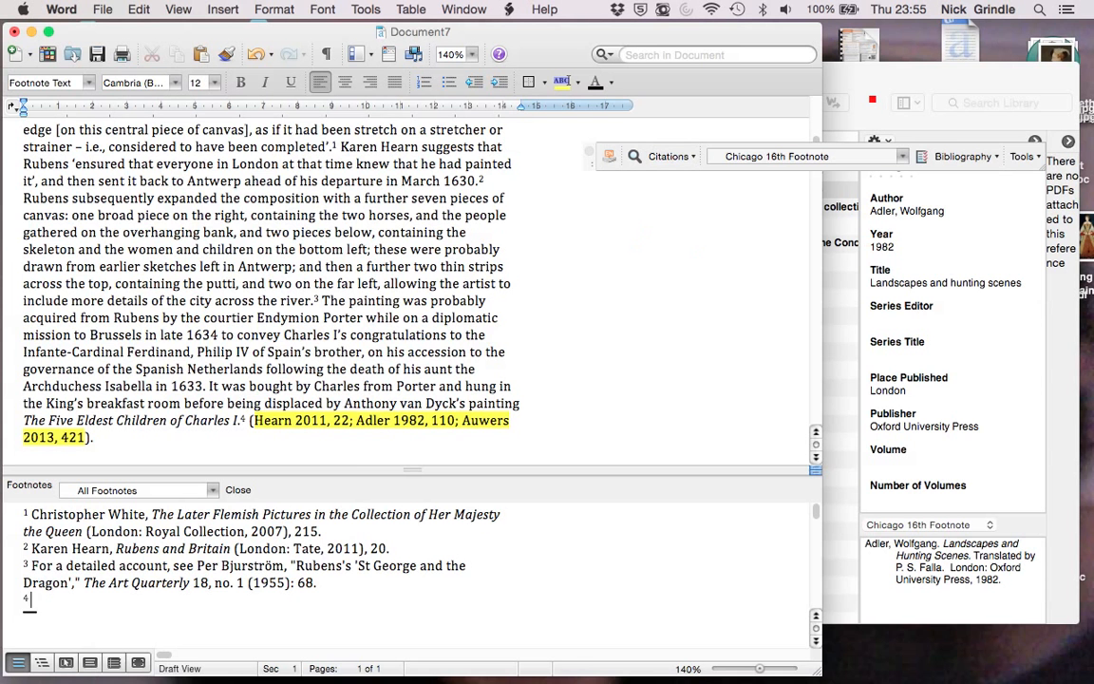
Step: Switch to the EndNote library, select the Adler 1982, Hearn 2011 and Auwers 2013 references together, and insert them as citations into footnote 4
left_click(872, 98)
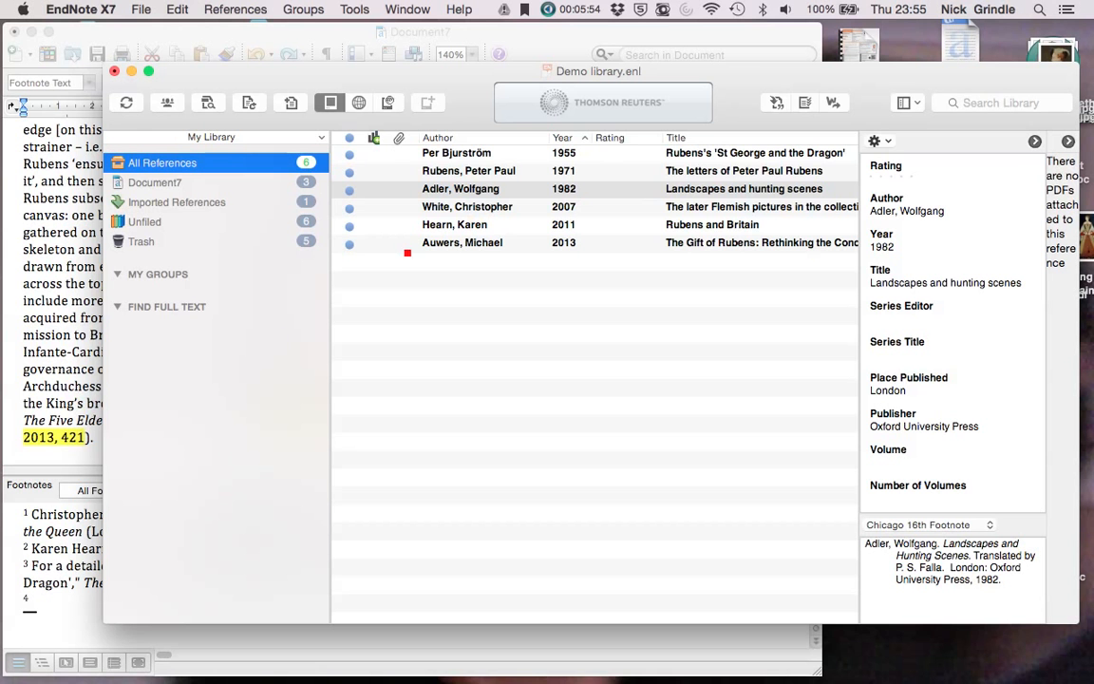
left_click(25, 371)
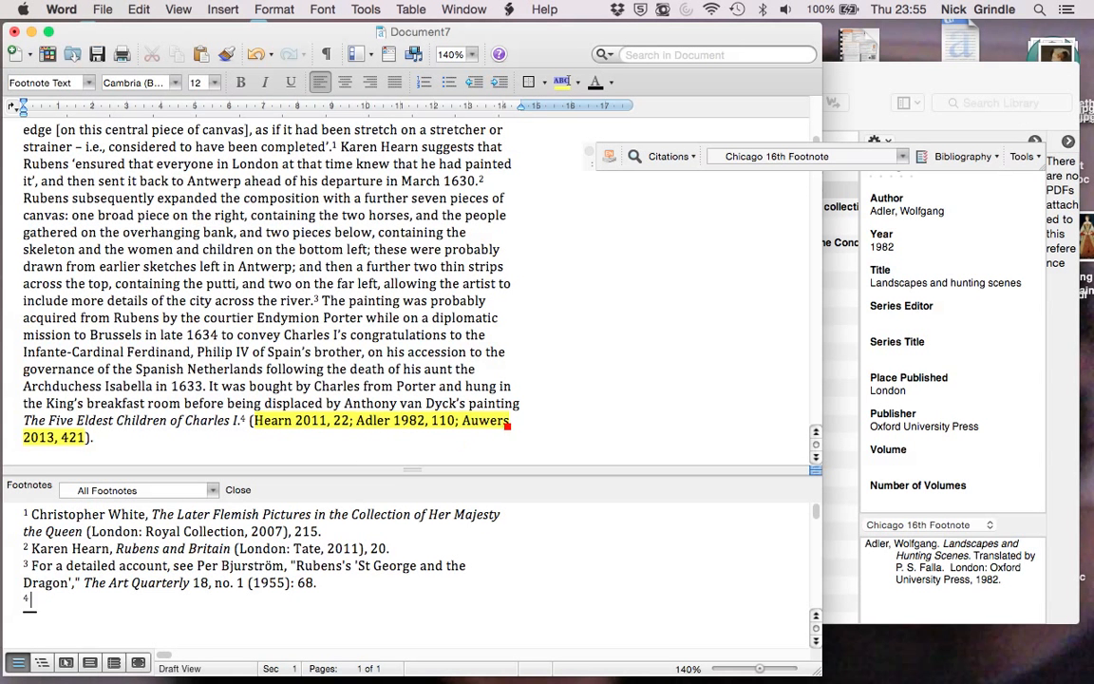
left_click(862, 105)
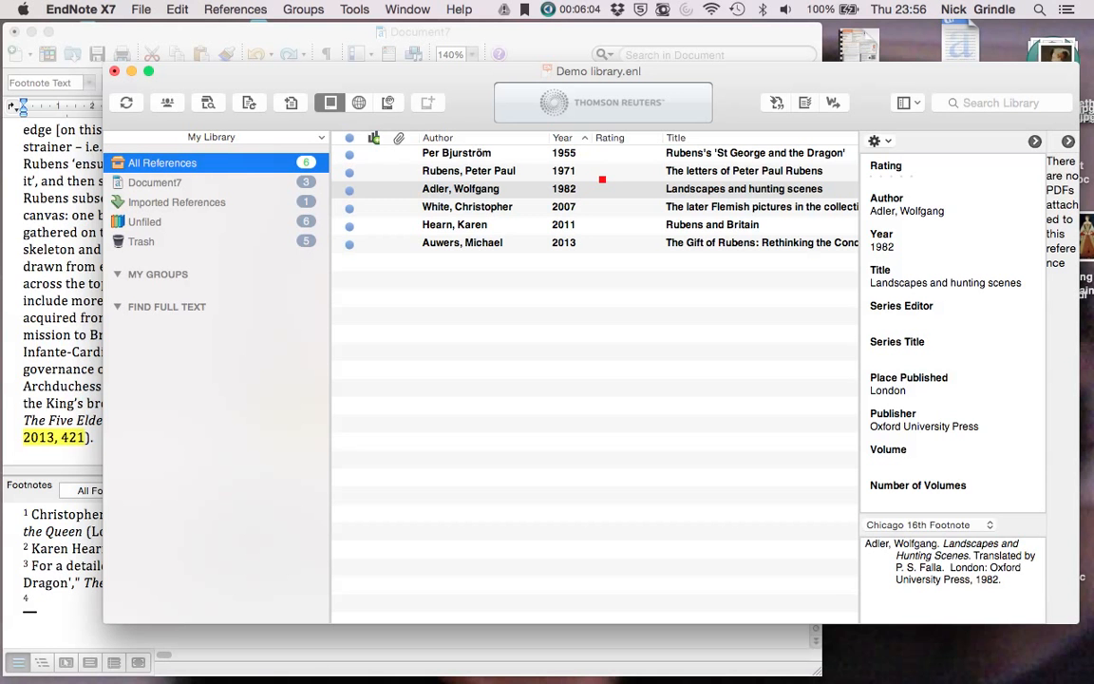
left_click(454, 224, "super")
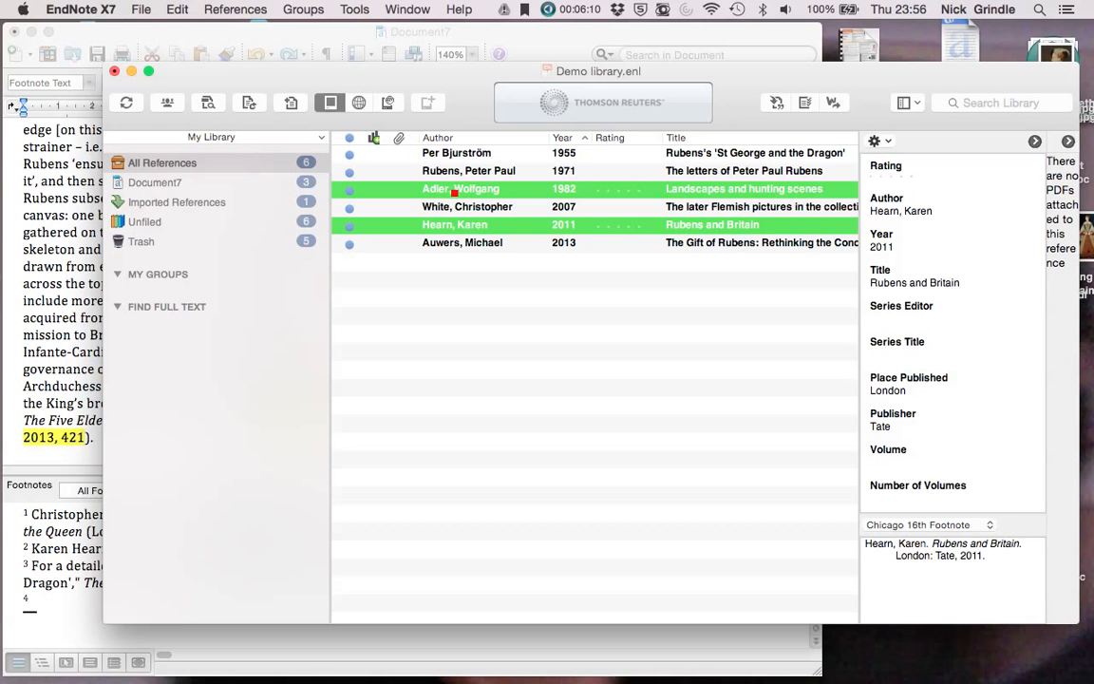
left_click(454, 190, "super")
left_click(454, 190, "super")
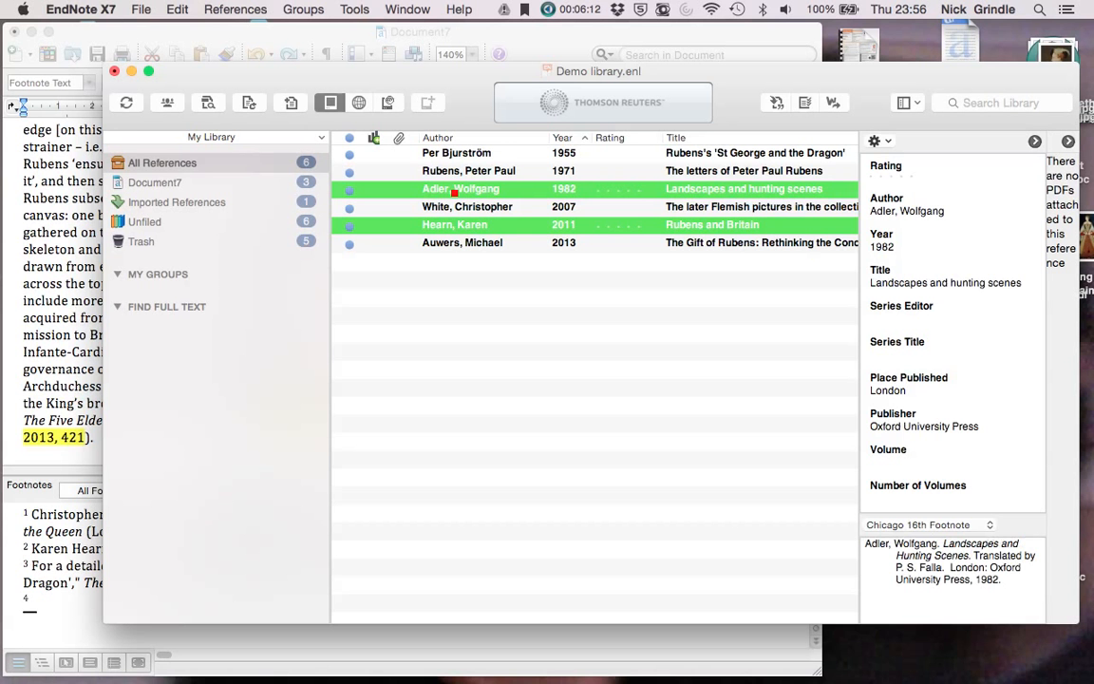
left_click(452, 246, "super")
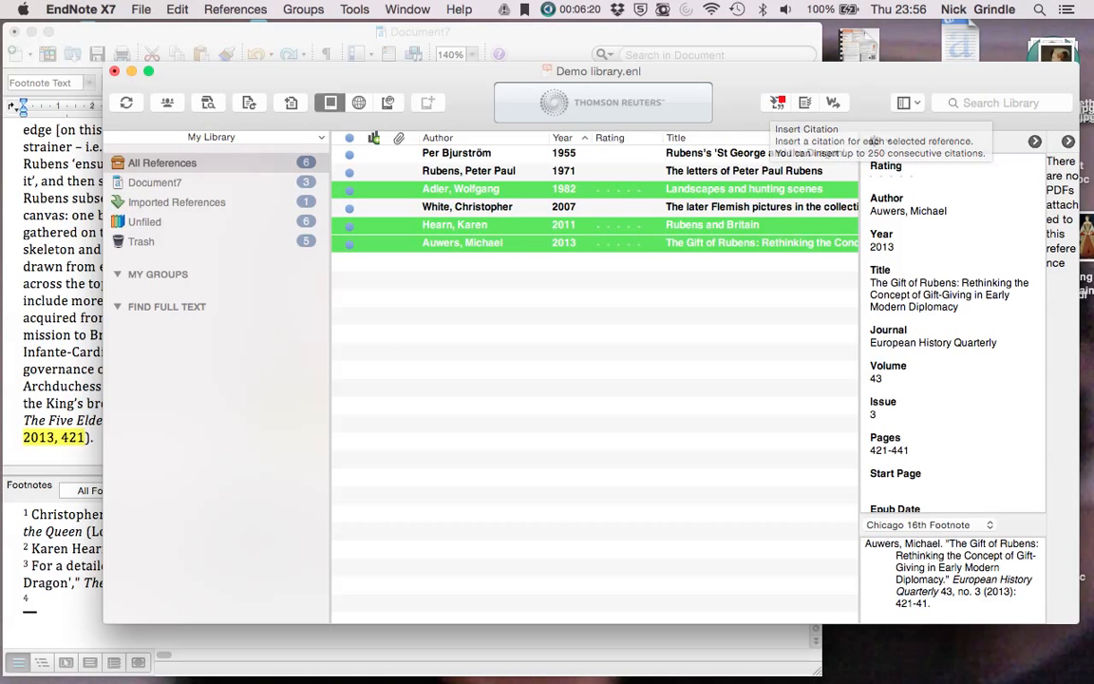
left_click(777, 103)
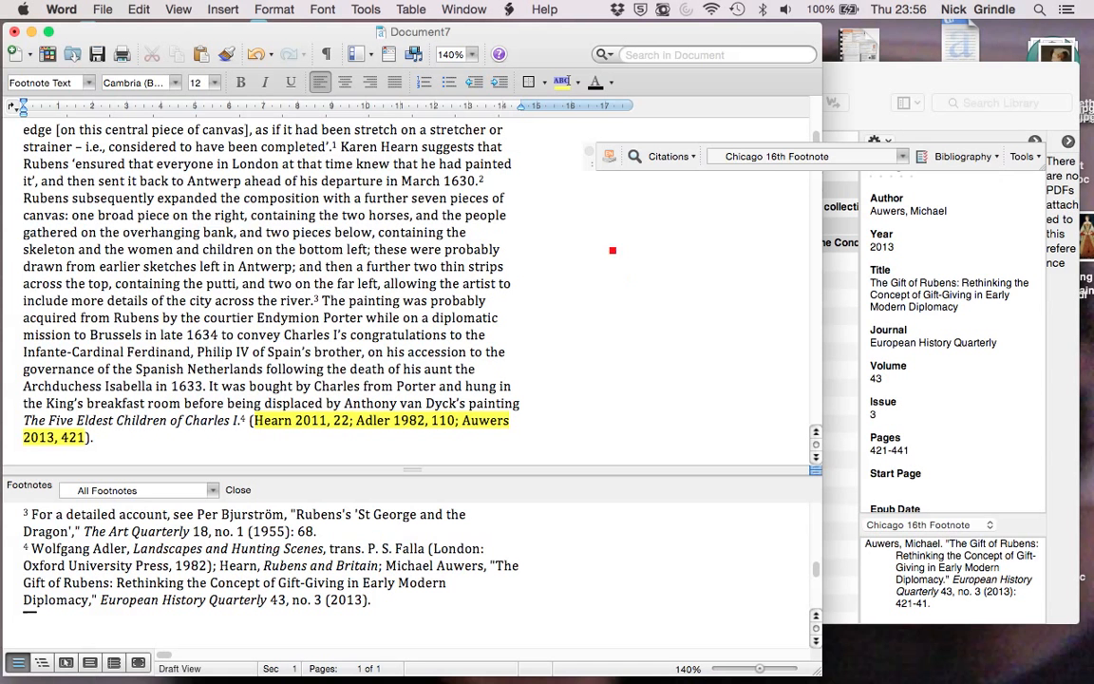
Step: Open the citations for editing and set the page reference of footnote 4's Adler 1982 citation to 110
left_click(667, 158)
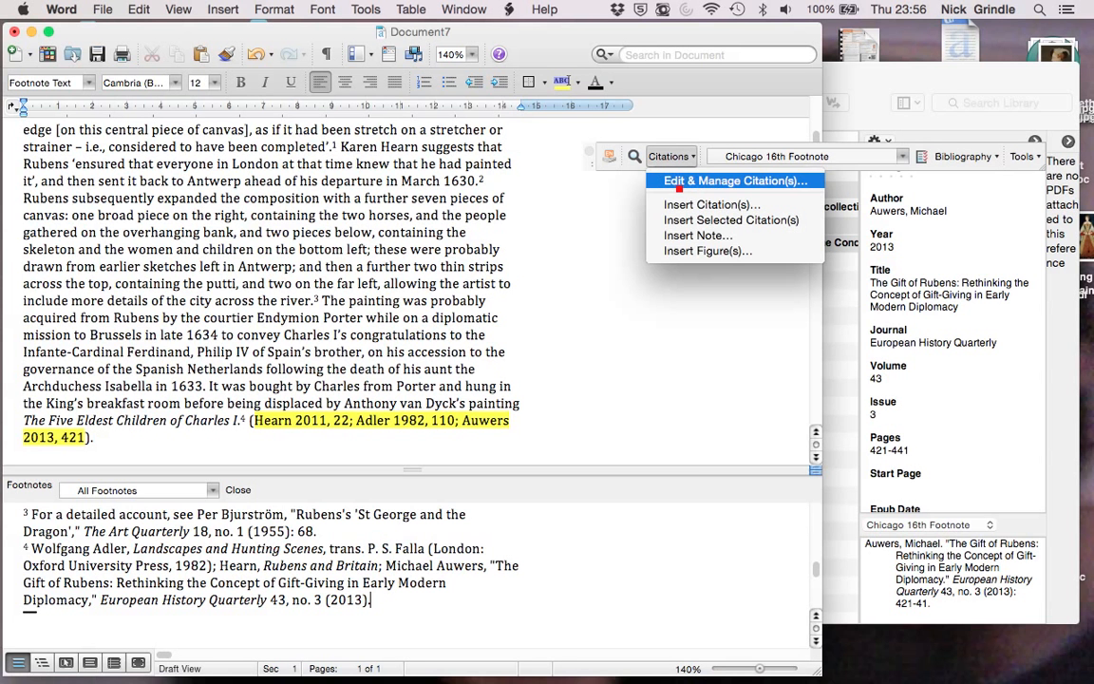
left_click(679, 183)
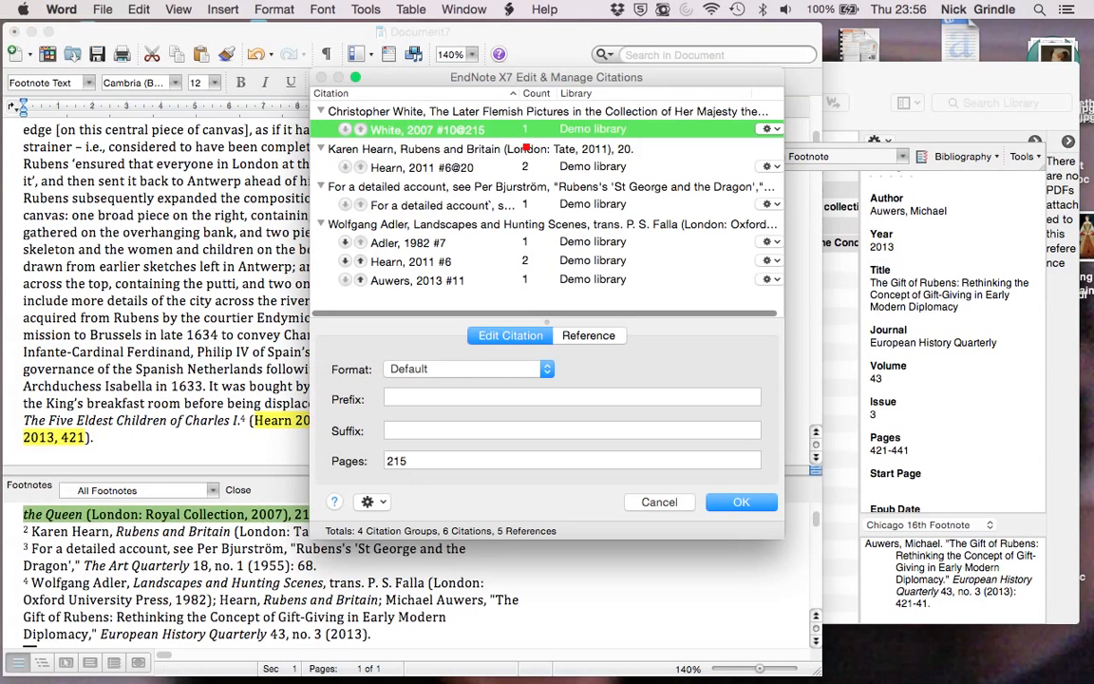
left_click_drag(448, 88, 724, 93)
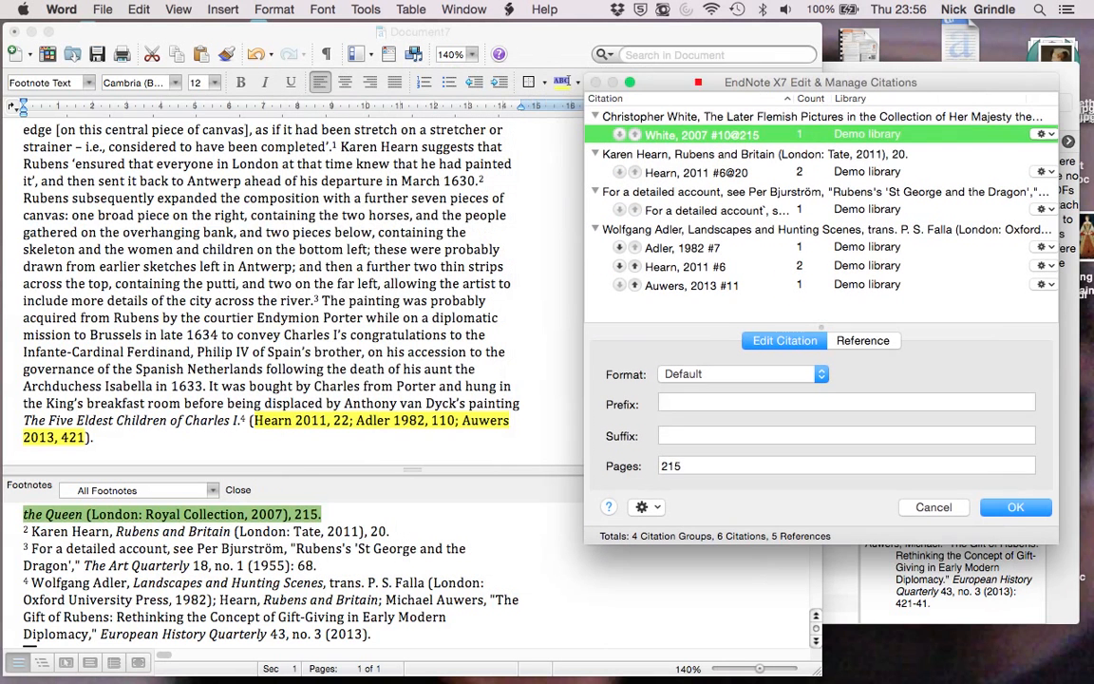
left_click(594, 228)
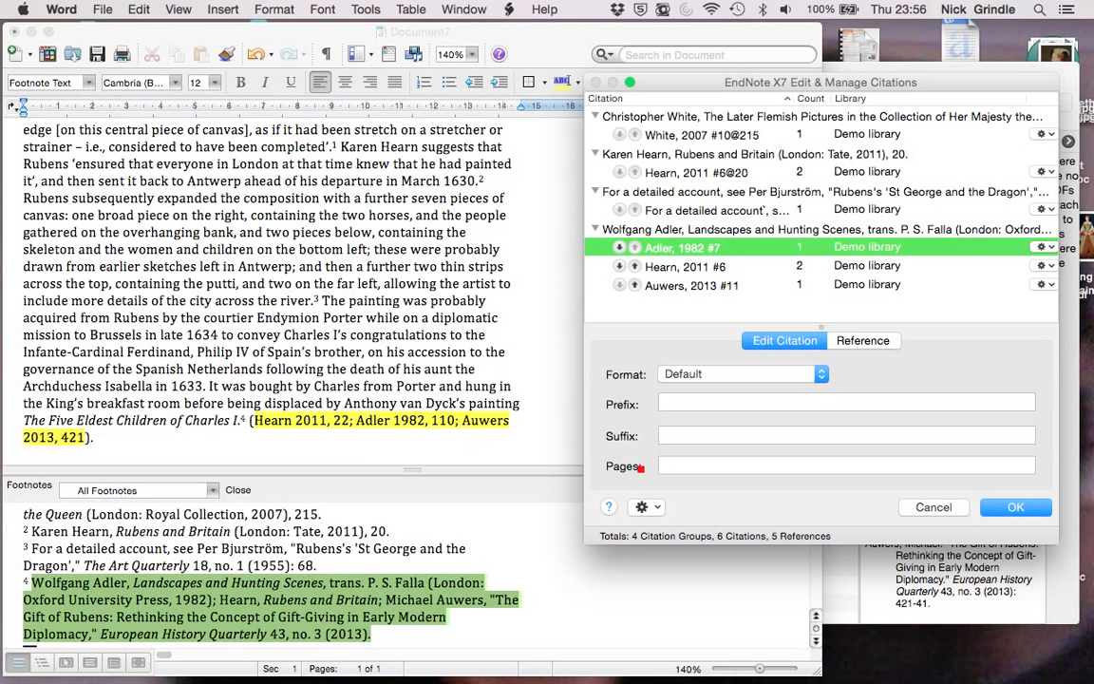
left_click(681, 466)
type("110")
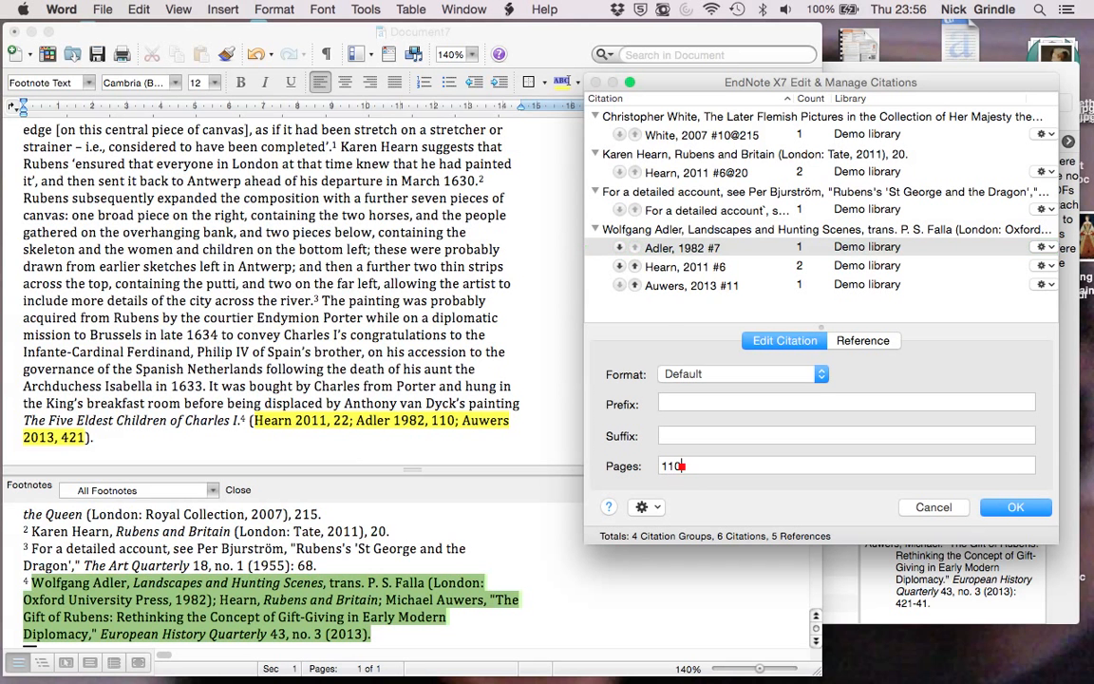
Step: Set the page reference of the Hearn 2011 citation in footnote 4 to 22
left_click(604, 264)
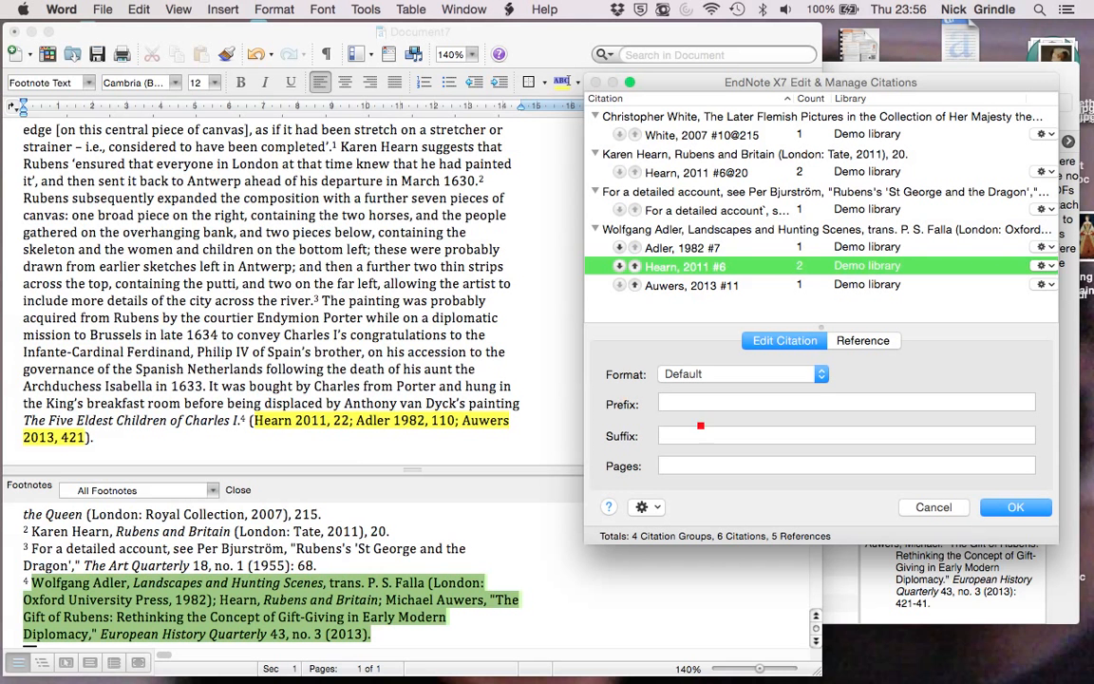
left_click(688, 466)
type("22")
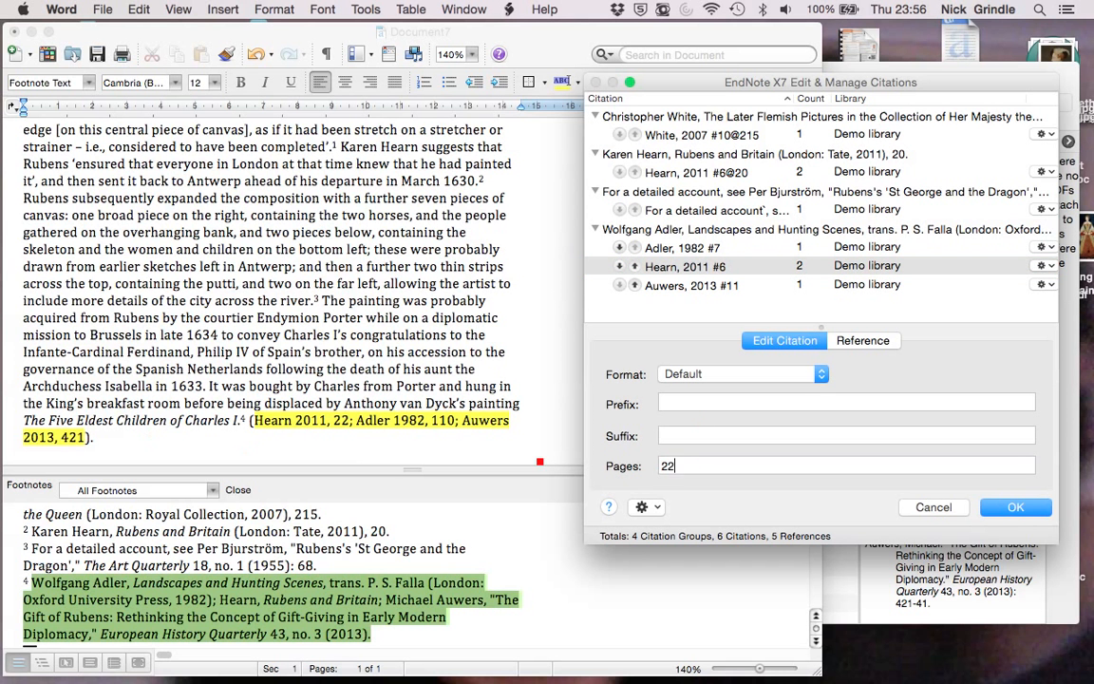
Step: Set the page reference of footnote 4's Auwers 2013 citation to 421 and apply the citation edits to the document
left_click(669, 285)
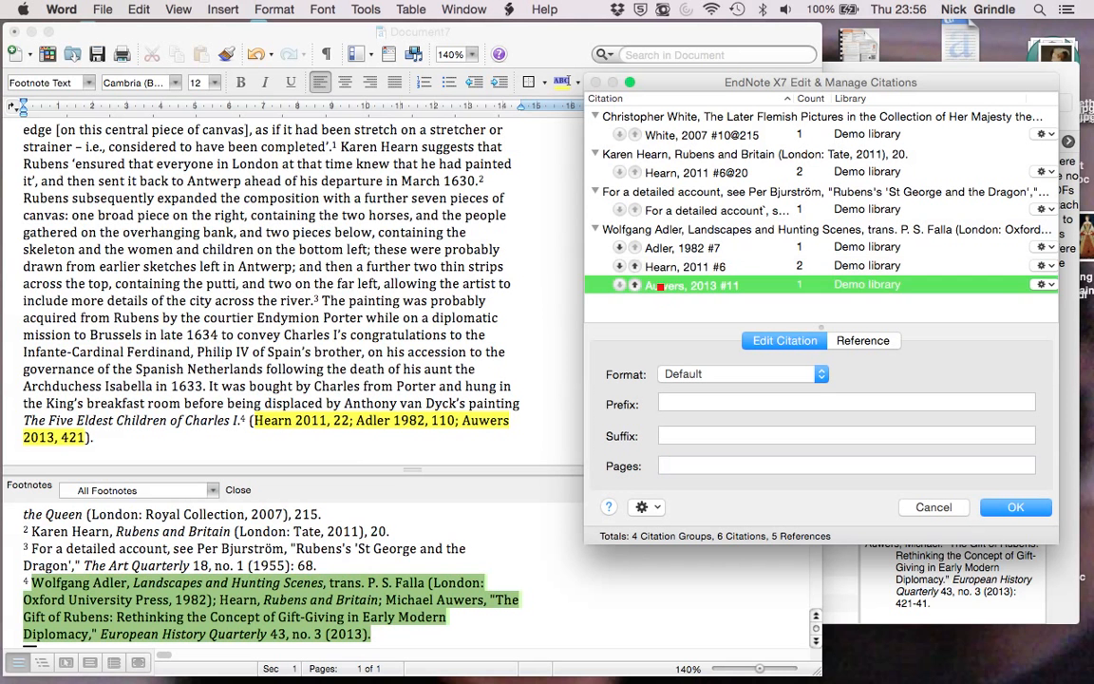
left_click(686, 466)
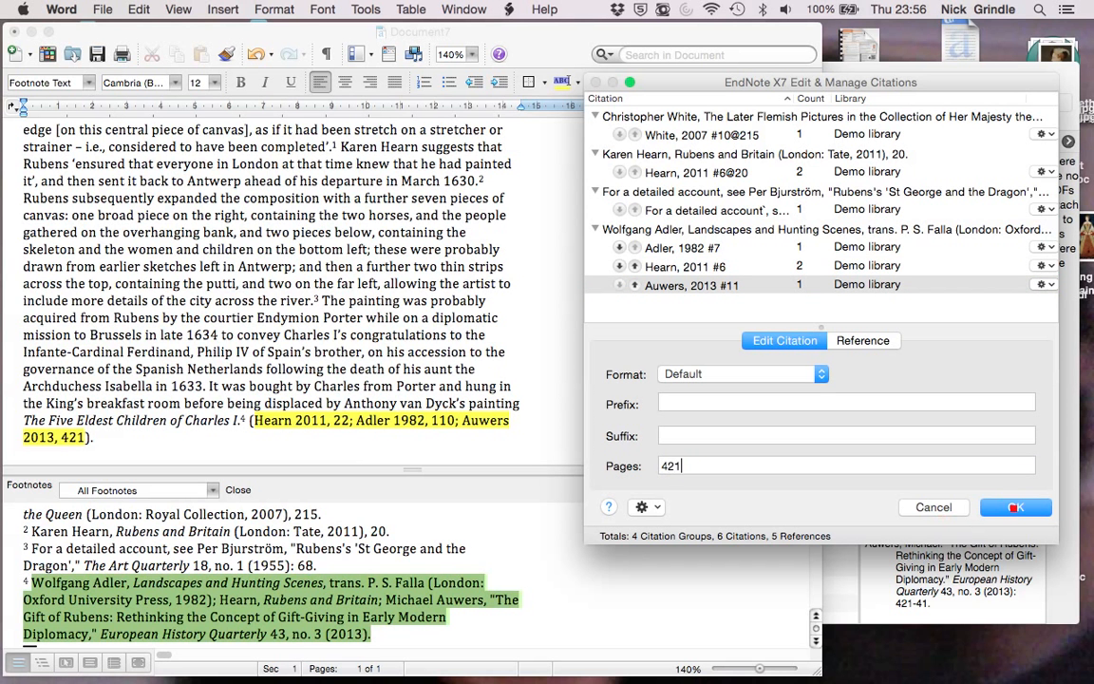
key("Return")
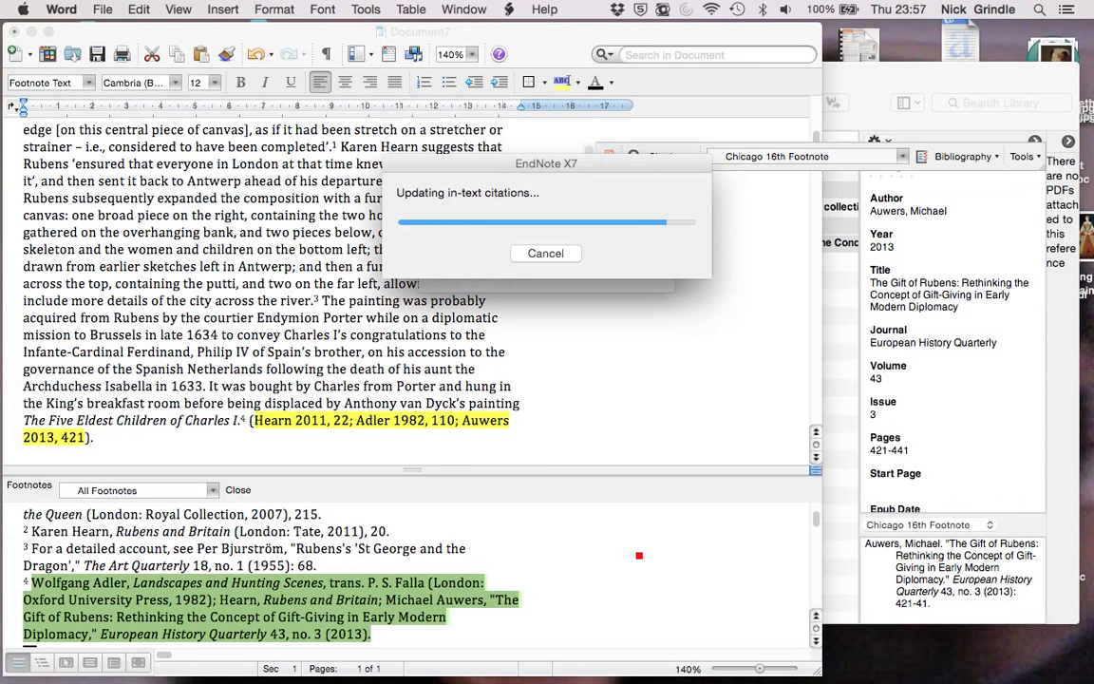
scroll(639, 555, "down", 3)
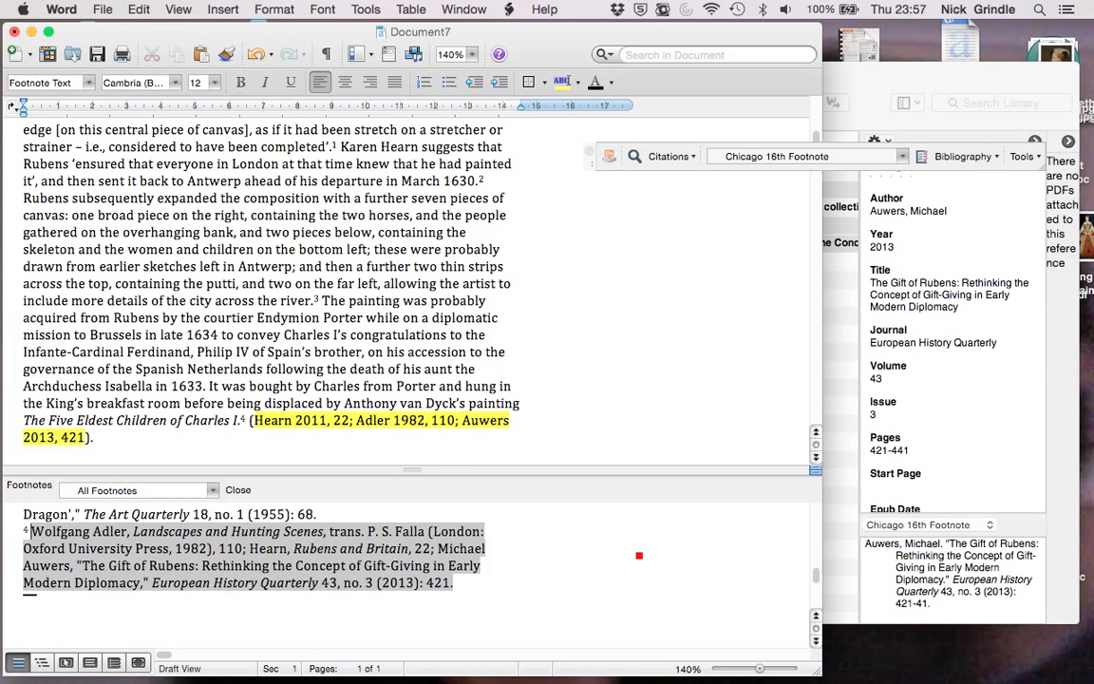
left_click(460, 593)
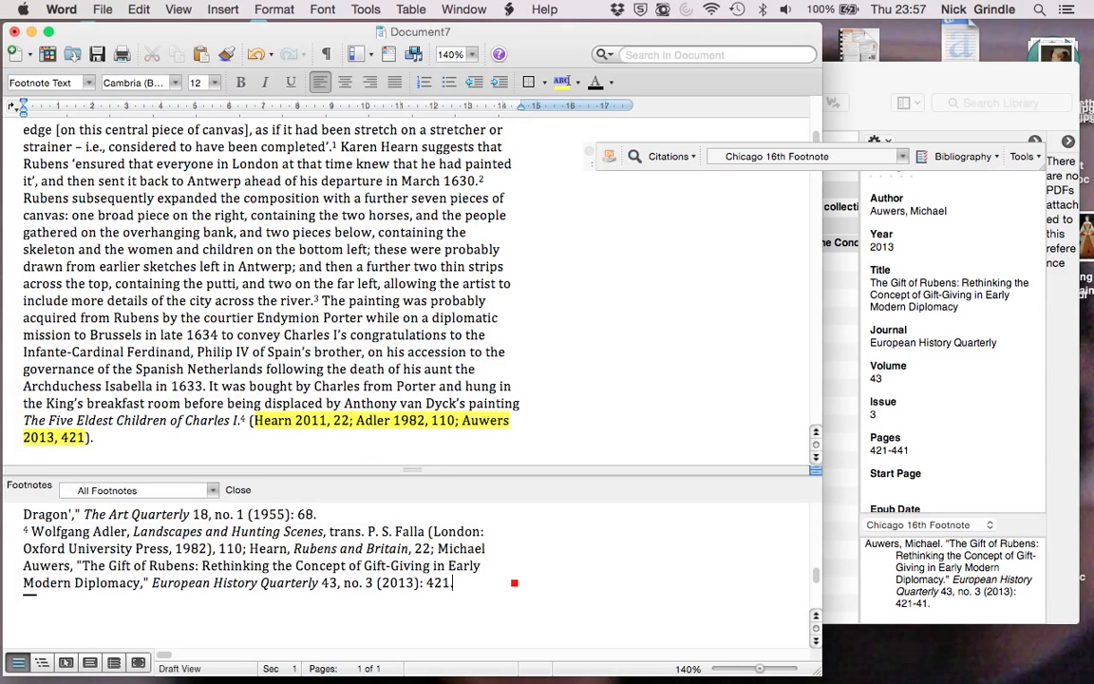
scroll(513, 582, "up", 3)
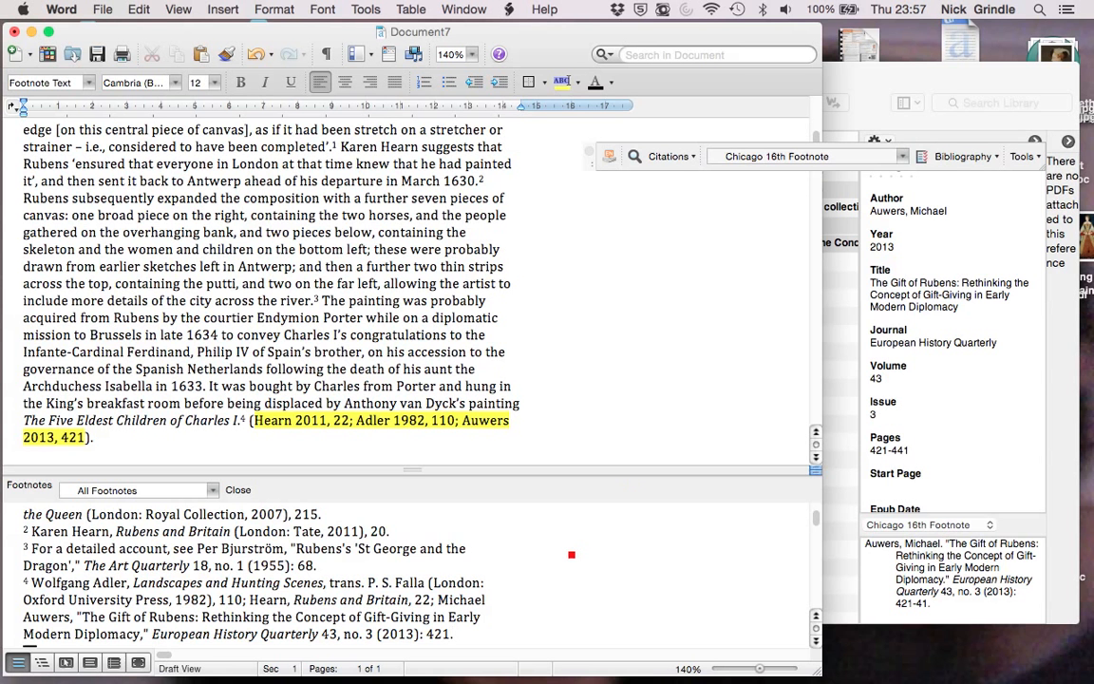
Step: Close the footnotes pane and delete the highlighted placeholder '(Hearn 2011, 22; Adler 1982, 110; Auwers 2013, 421).' after footnote mark 4
left_click(238, 489)
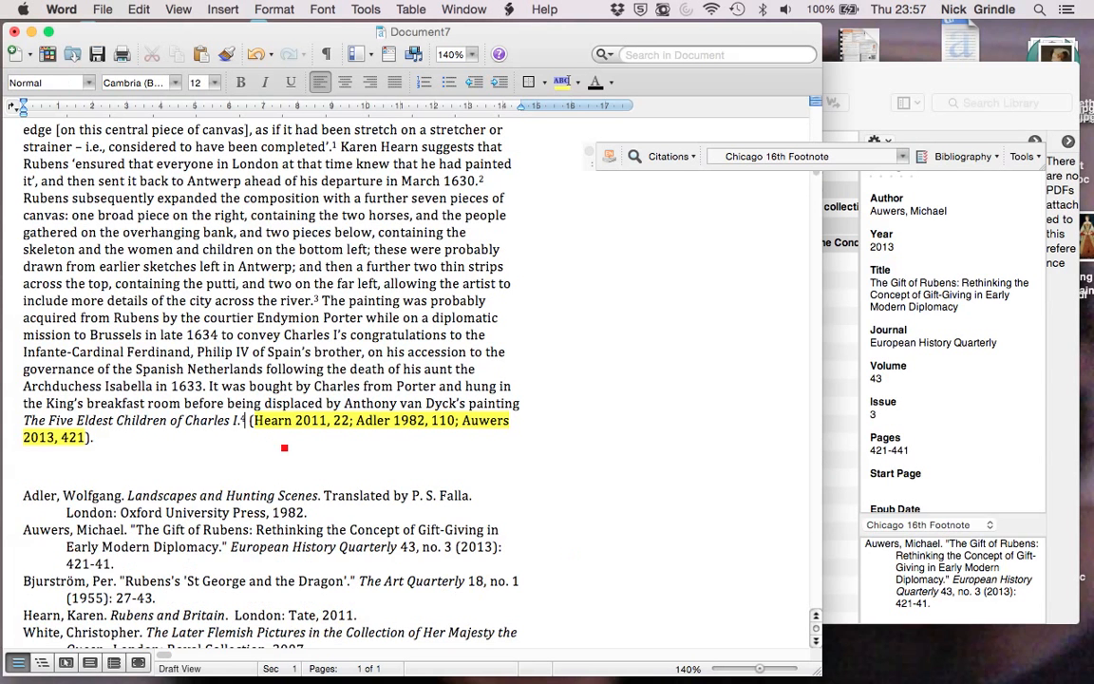
left_click(260, 432)
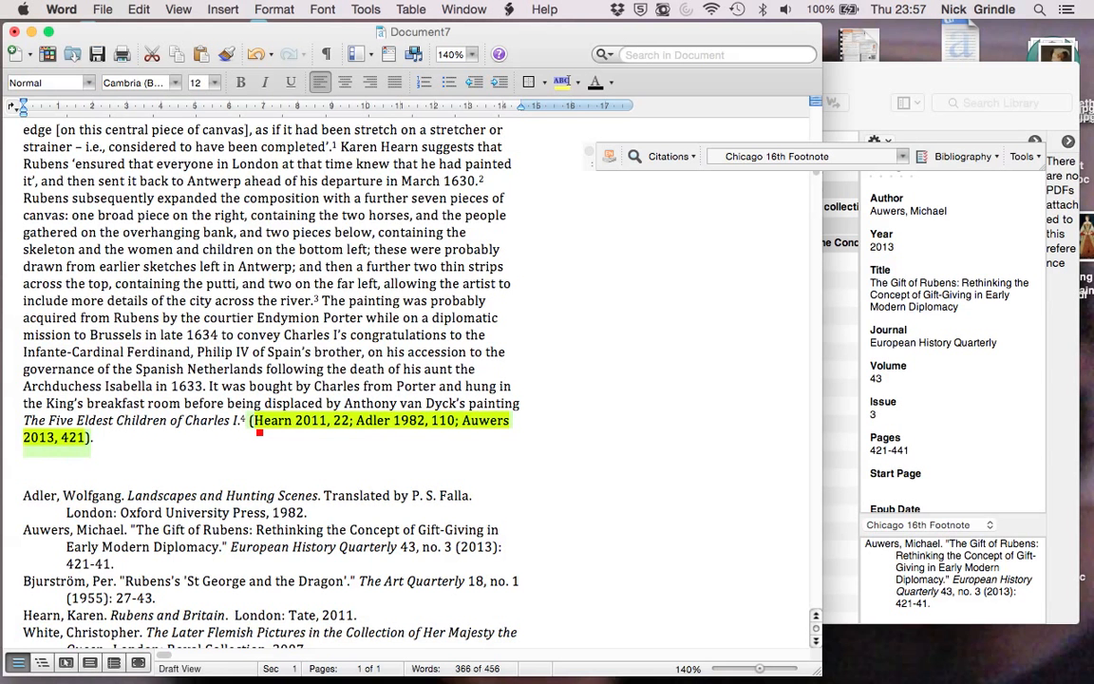
key("BackSpace")
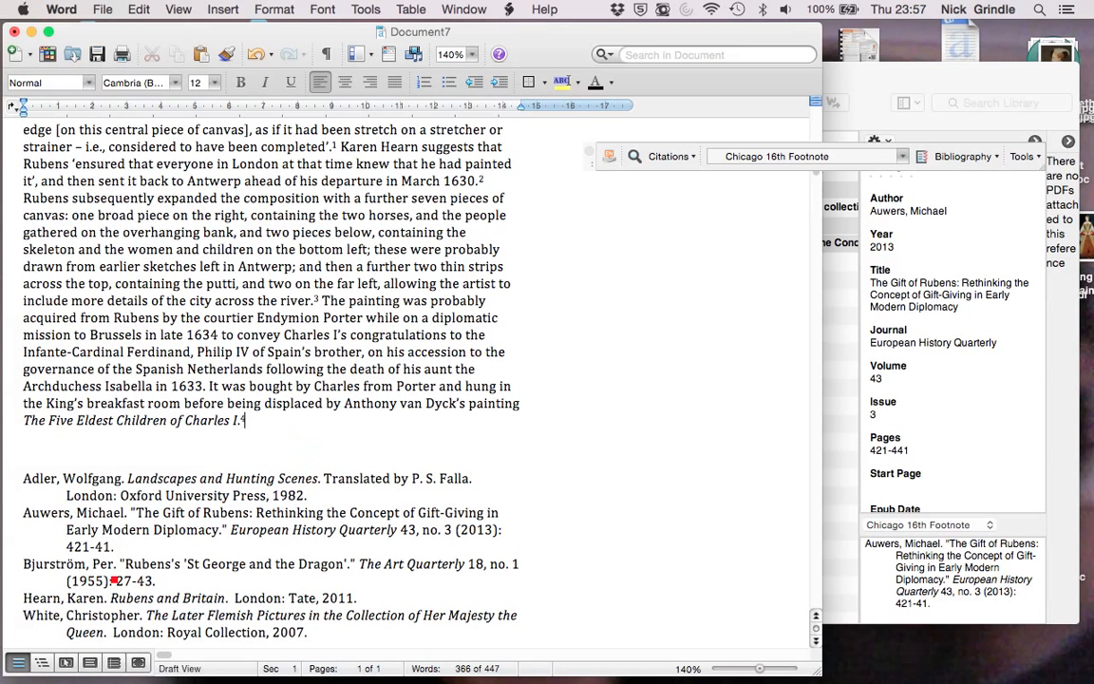
Step: Add a bold heading 'Bibliography' on its own line above the reference list at the end of the essay
scroll(114, 580, "down", 2)
left_click(112, 433)
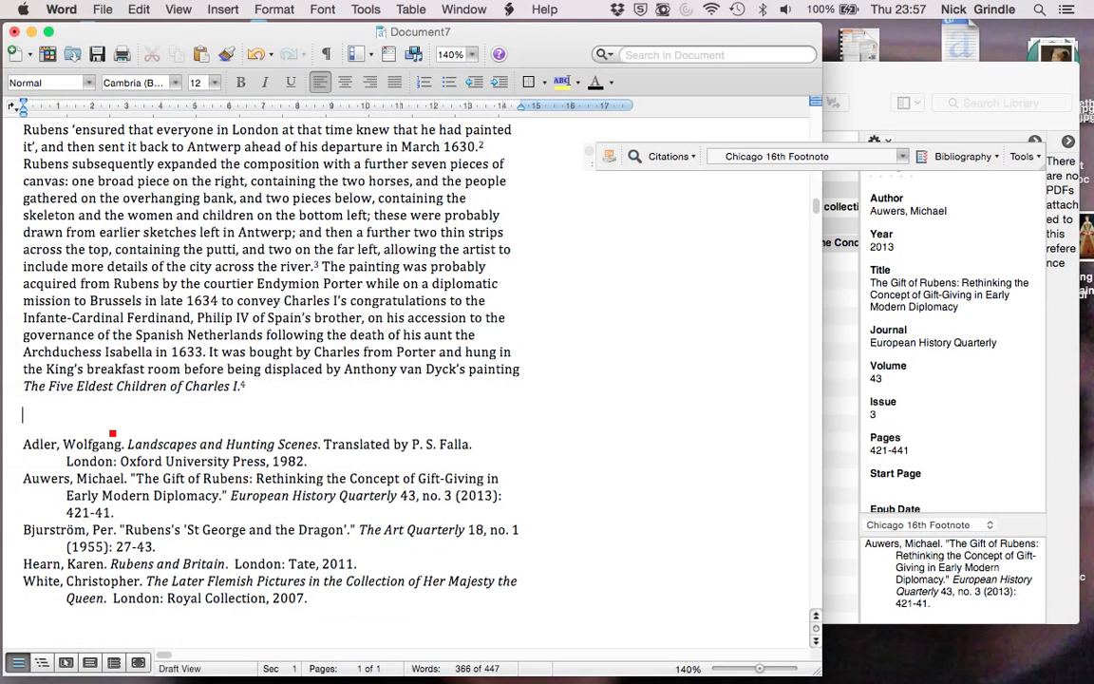
key("Return")
key("super+b")
type("B")
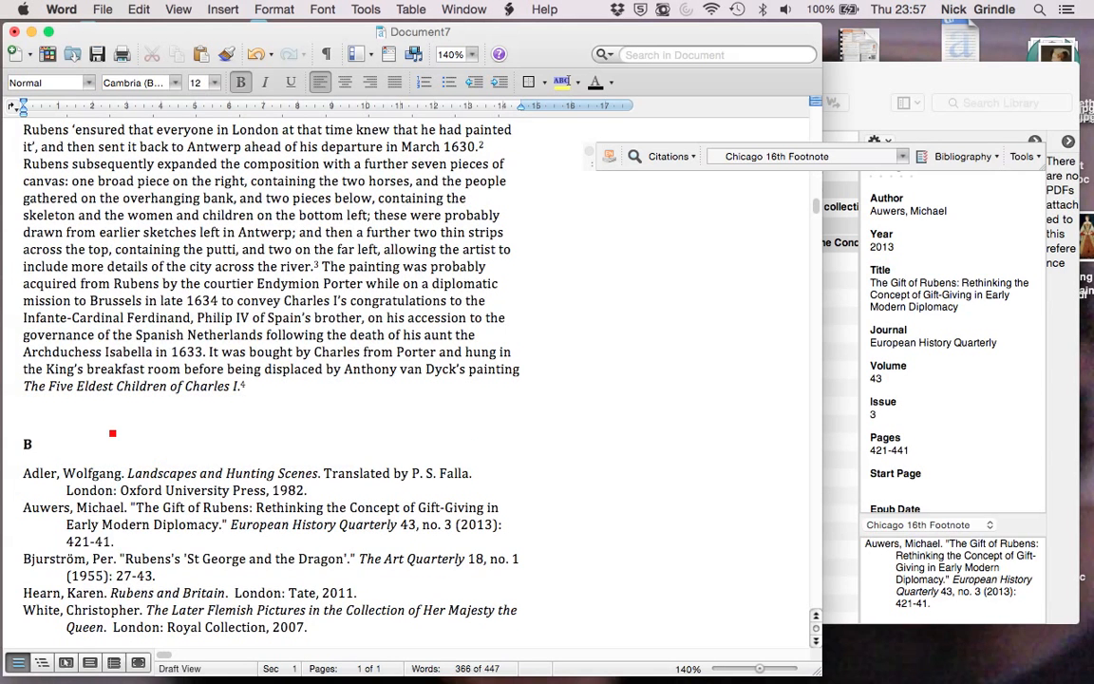
type("ibliography")
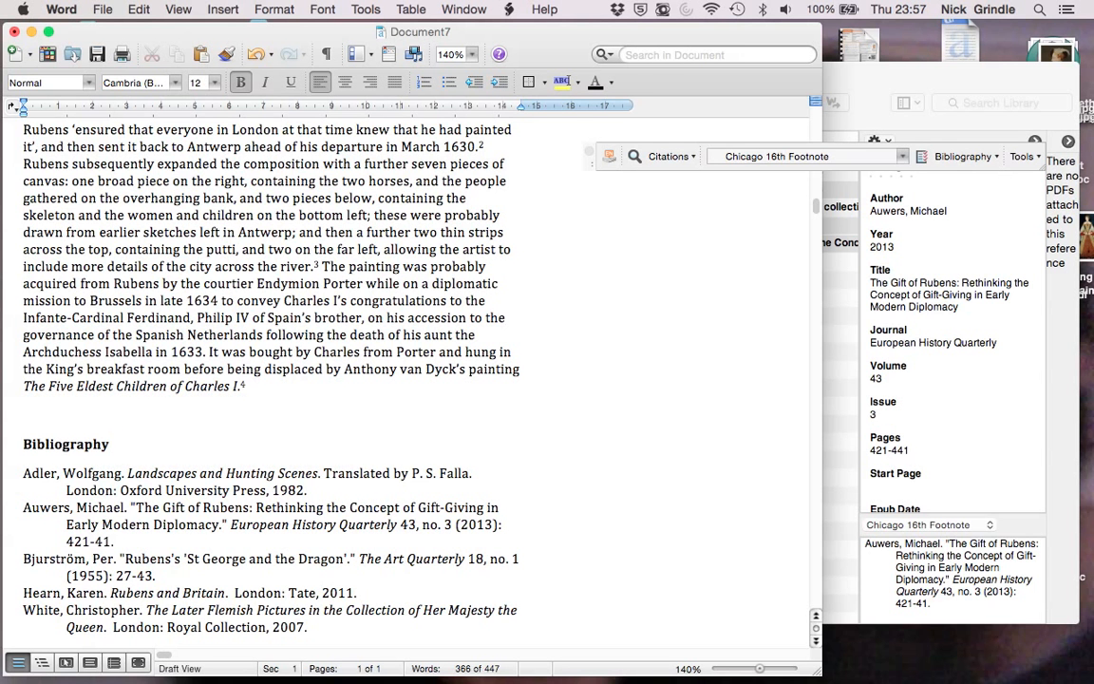